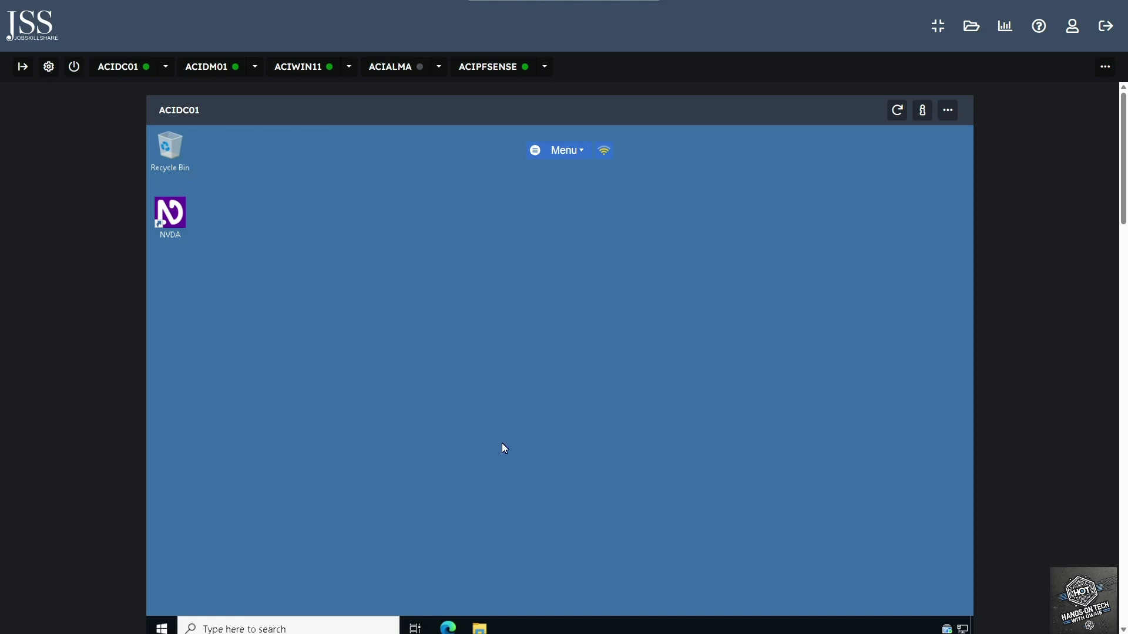
- Launch Server Manager on ACIDC01 via a 'server' search, then switch to the ACIWIN11 screen
left_click(326, 628)
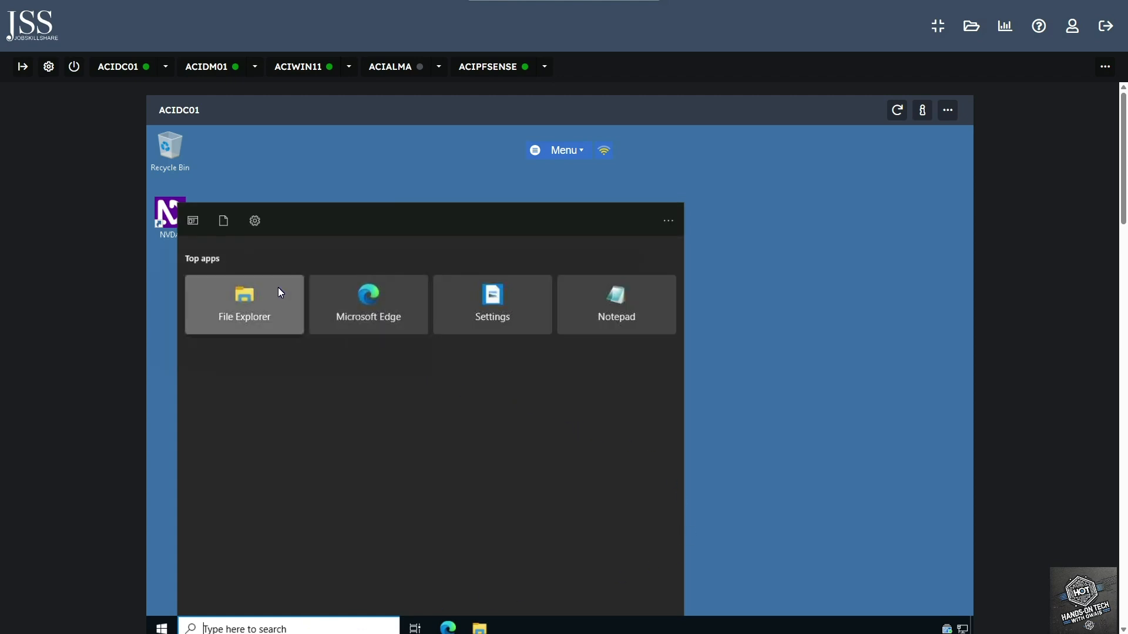
type("server")
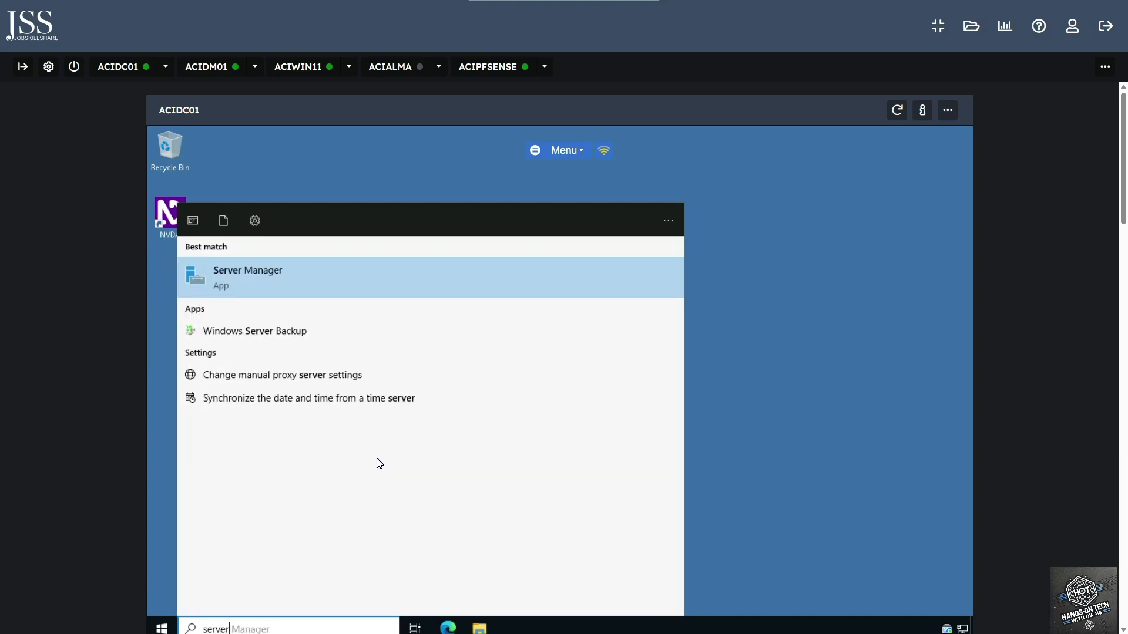
left_click(273, 281)
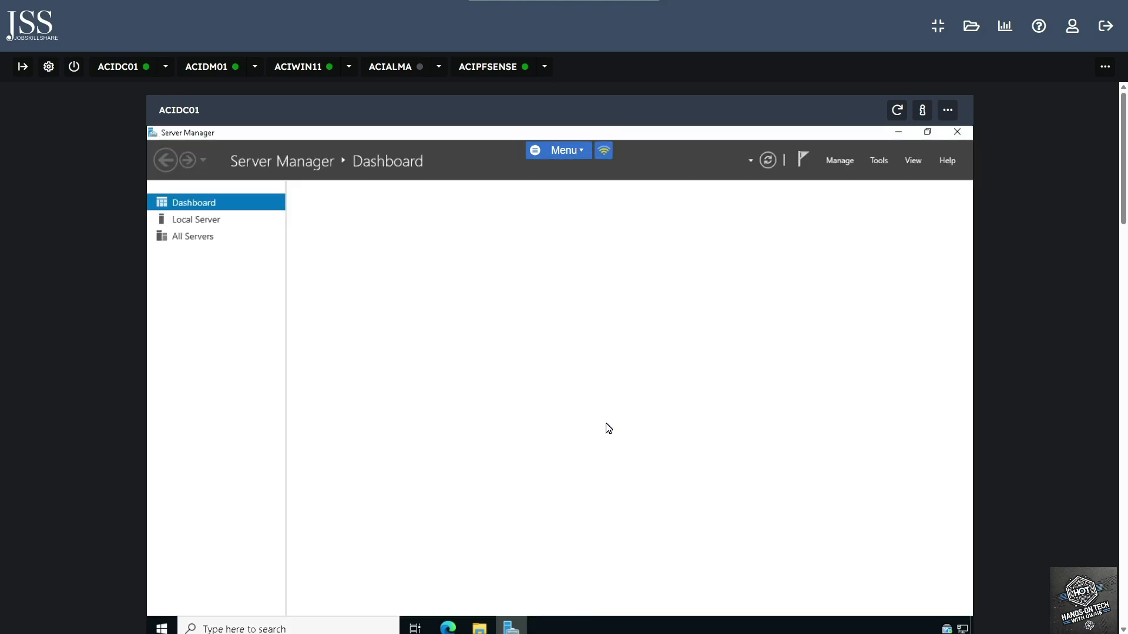
left_click(304, 66)
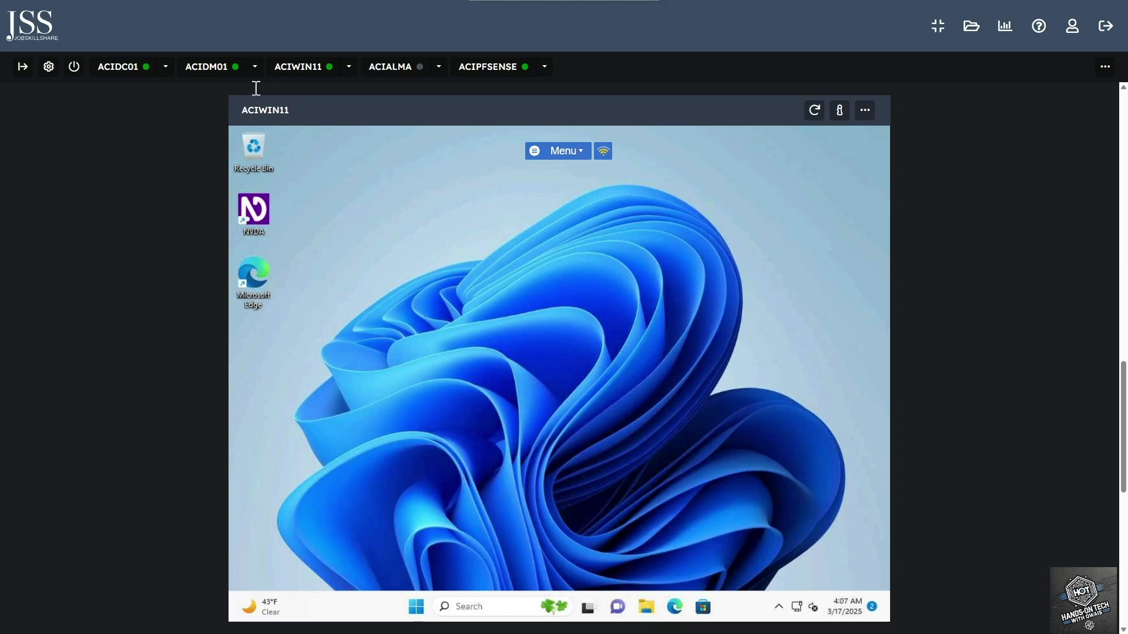
- View ACIDM01, return to ACIDC01, and drop down Server Manager's Tools list
left_click(210, 68)
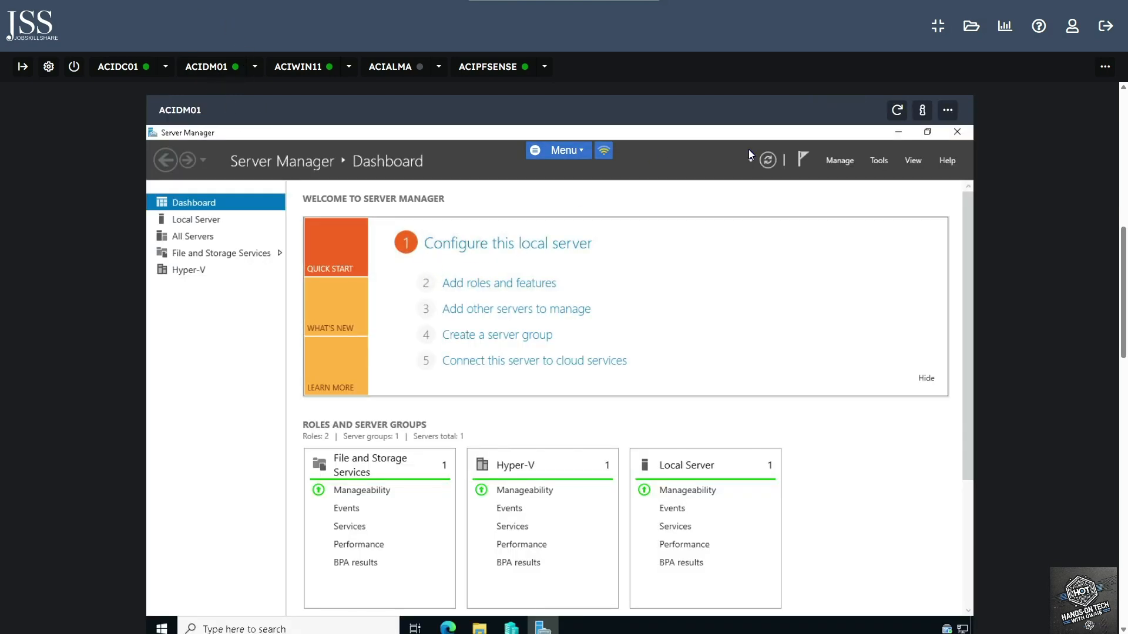
left_click(115, 70)
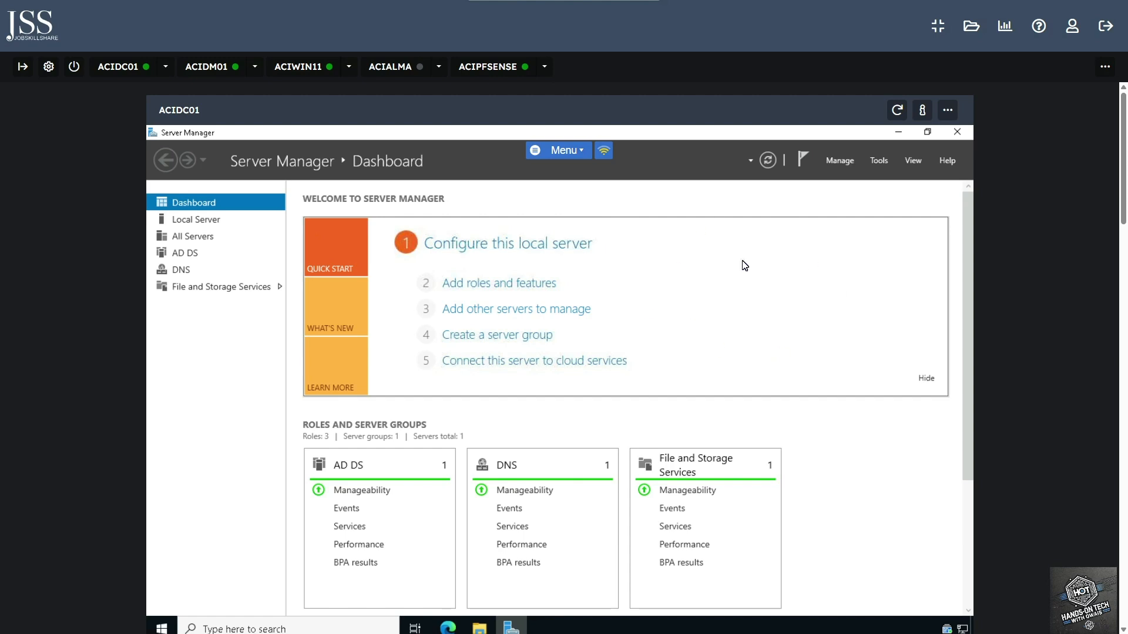
left_click(875, 164)
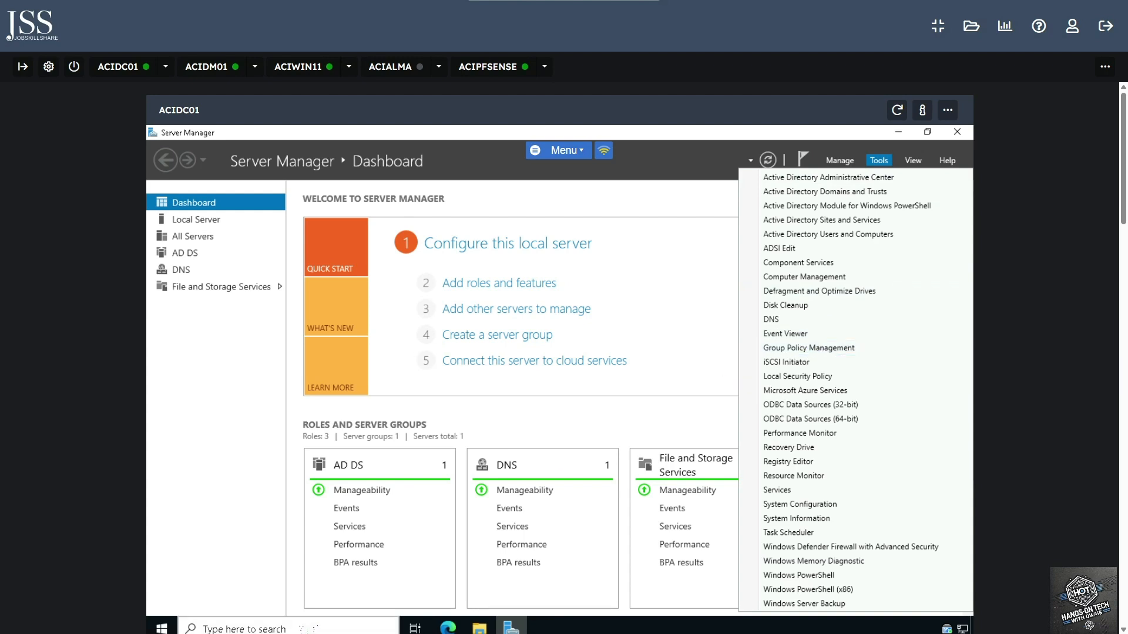
- Launch the gpmc.msc console from the taskbar search on ACIDC01
left_click(235, 628)
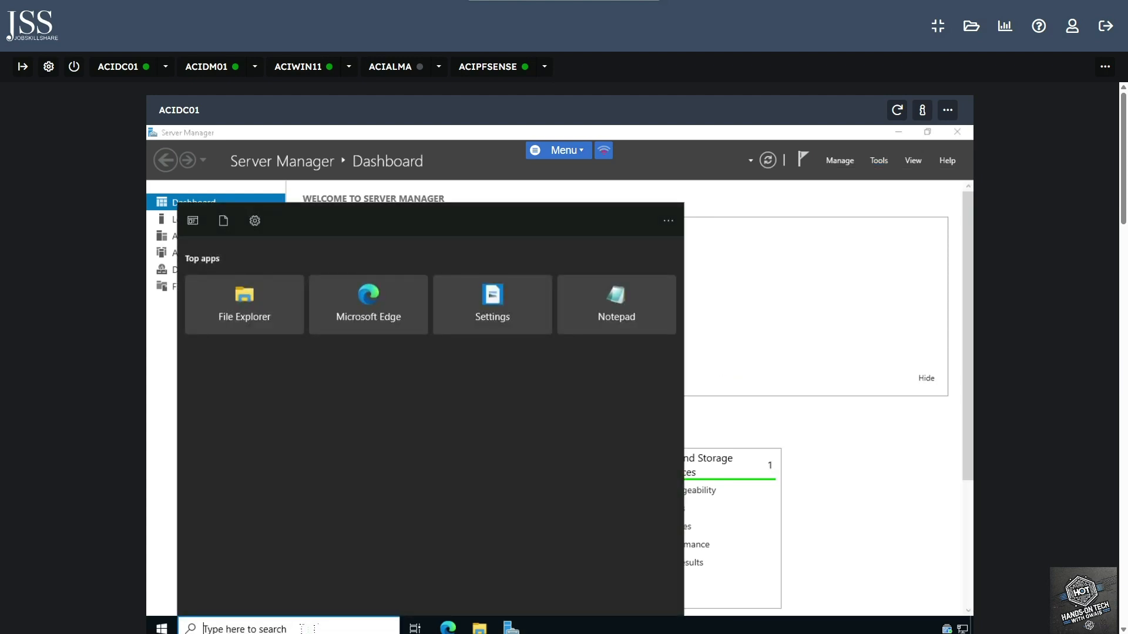
type("gpm")
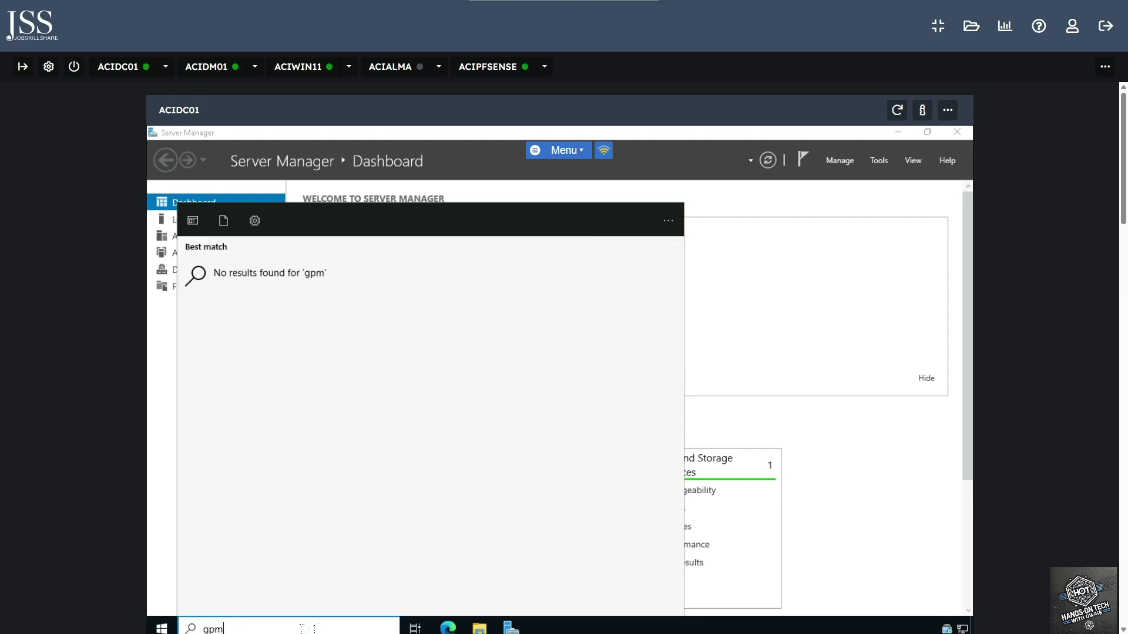
type("s")
type(".msc")
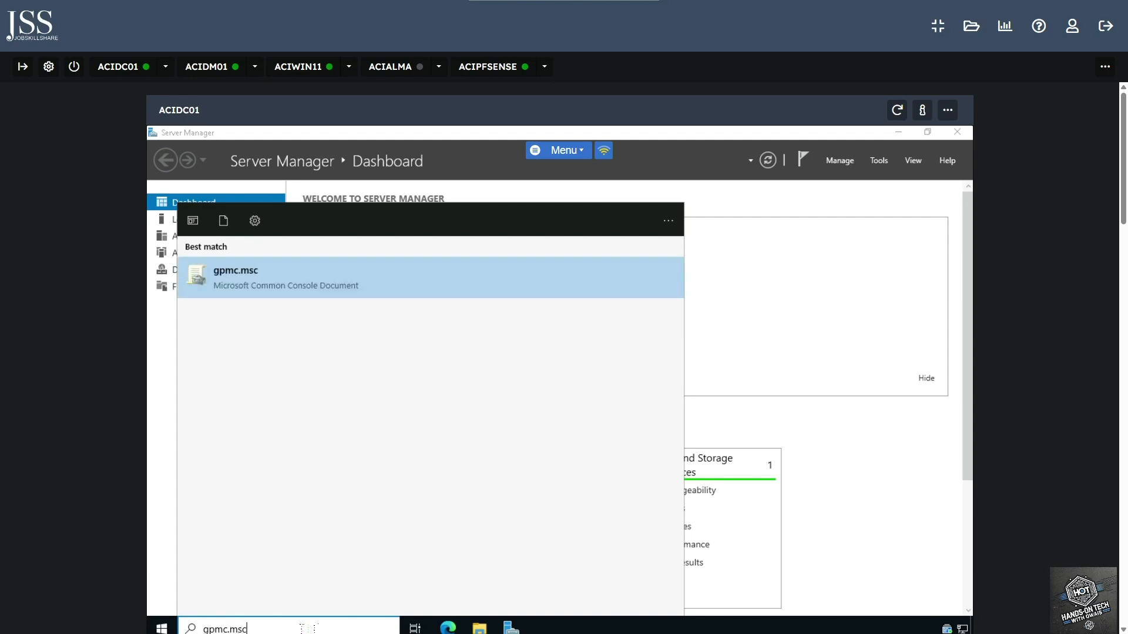
key("Return")
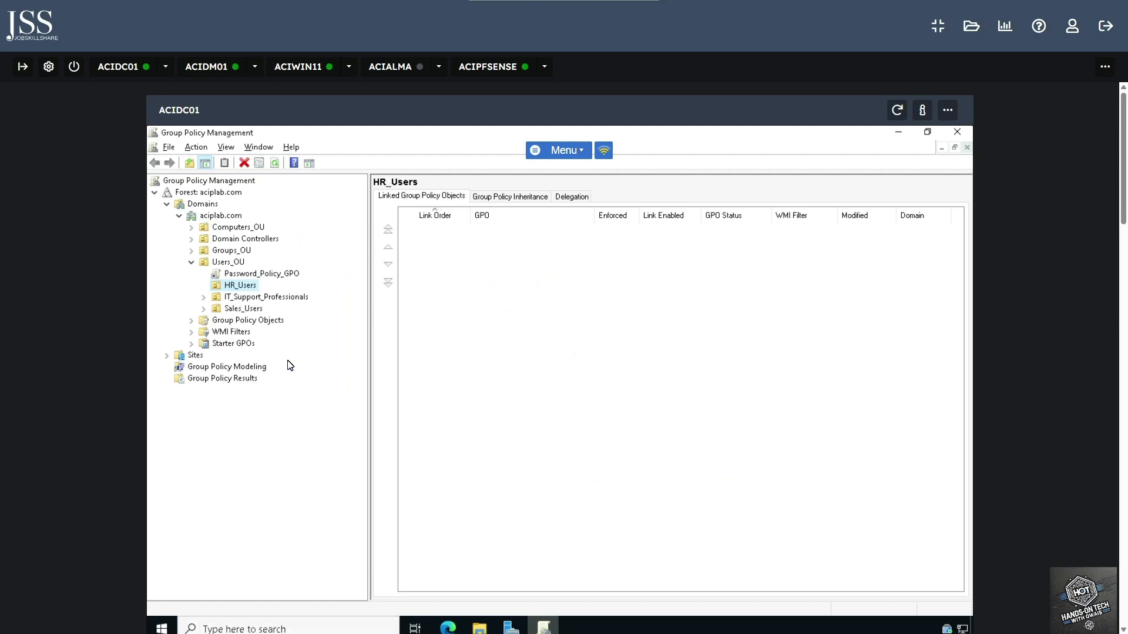
- Collapse the tree, then expand Domains > aciplab.com > Group Policy Objects to list its three GPOs
left_click(192, 263)
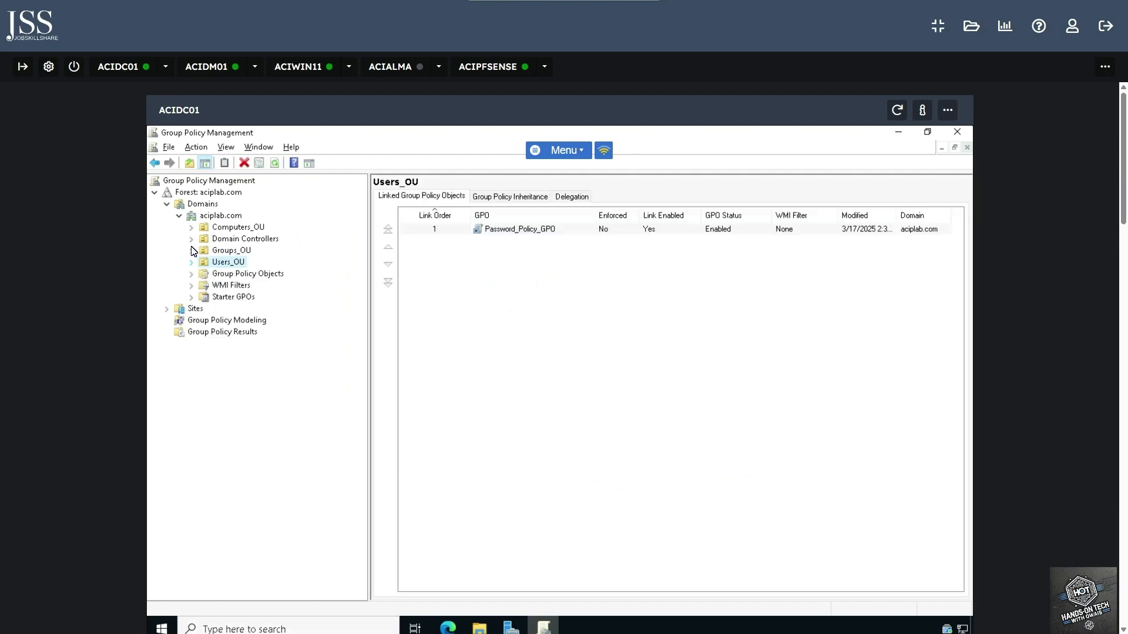
left_click(179, 215)
left_click(167, 205)
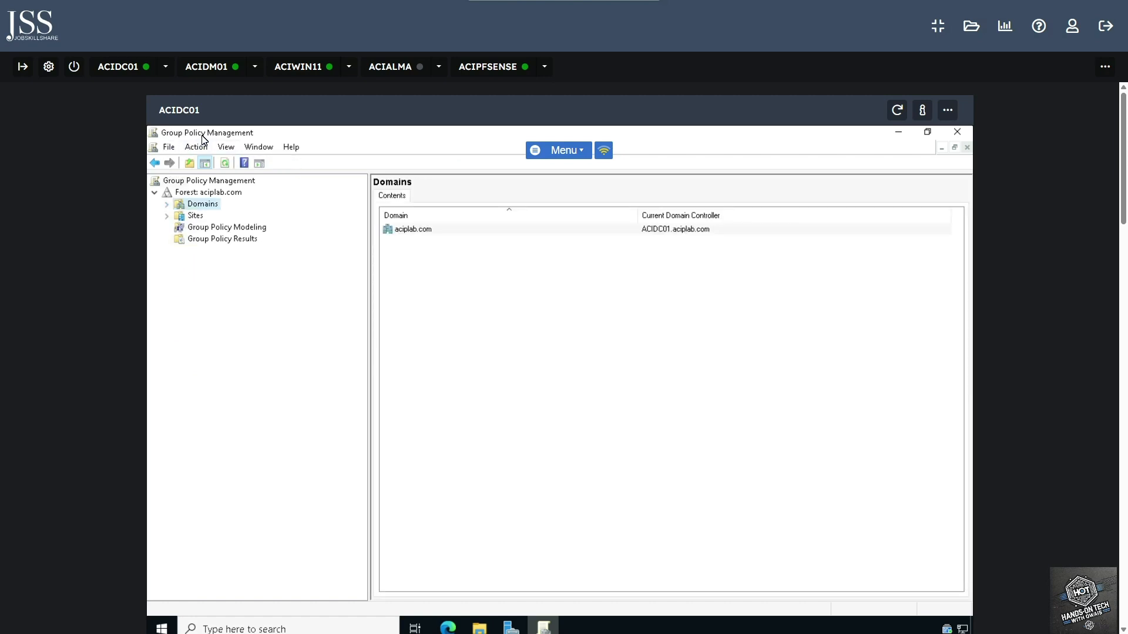
left_click(166, 204)
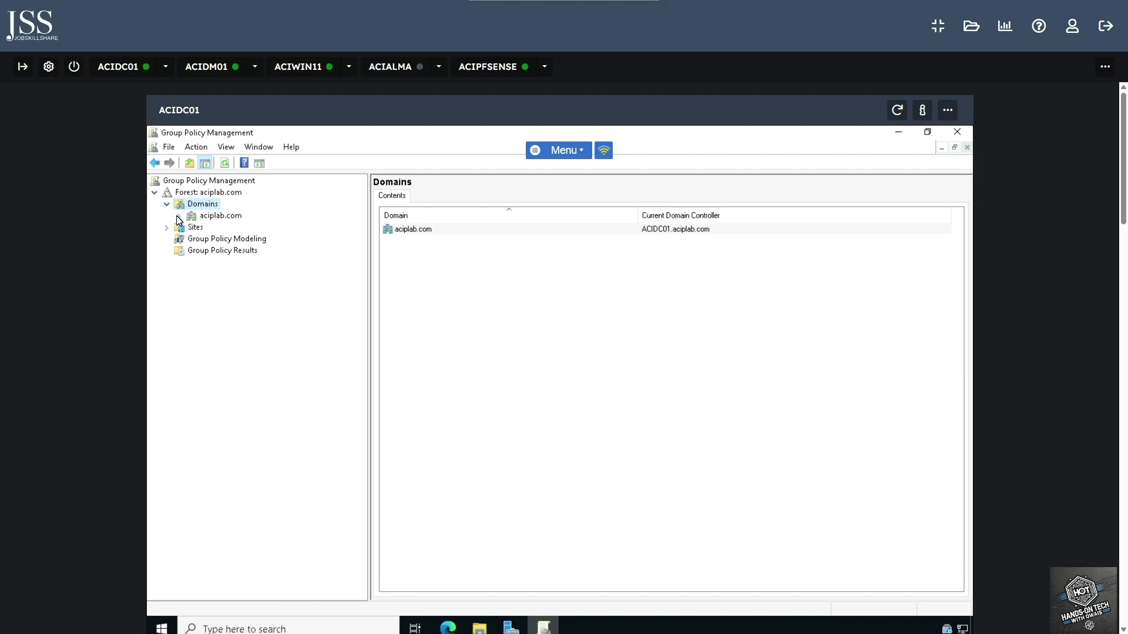
left_click(179, 215)
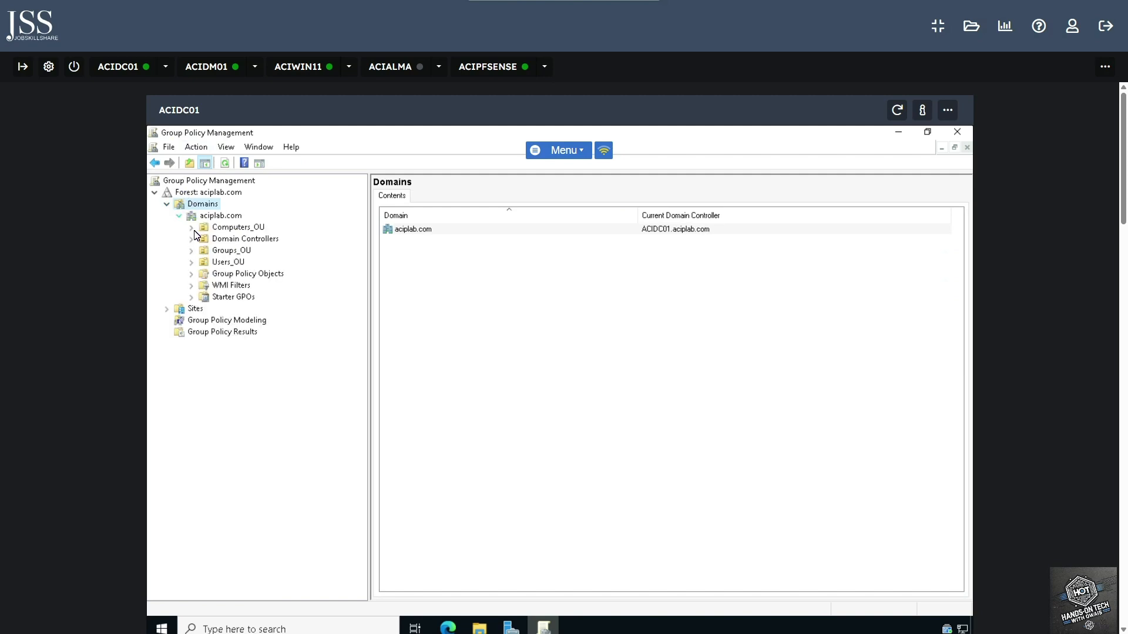
left_click(191, 274)
left_click(243, 276)
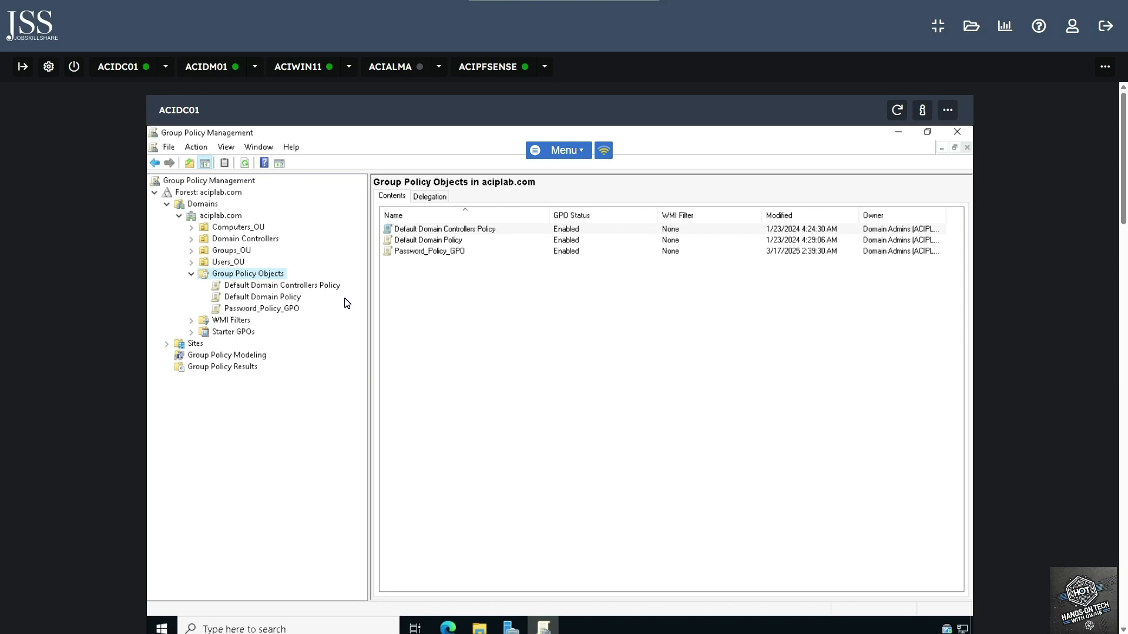
- Create a GPO named 'Remote Desktop Access Policy' and select it to see its scope
right_click(266, 282)
left_click(303, 288)
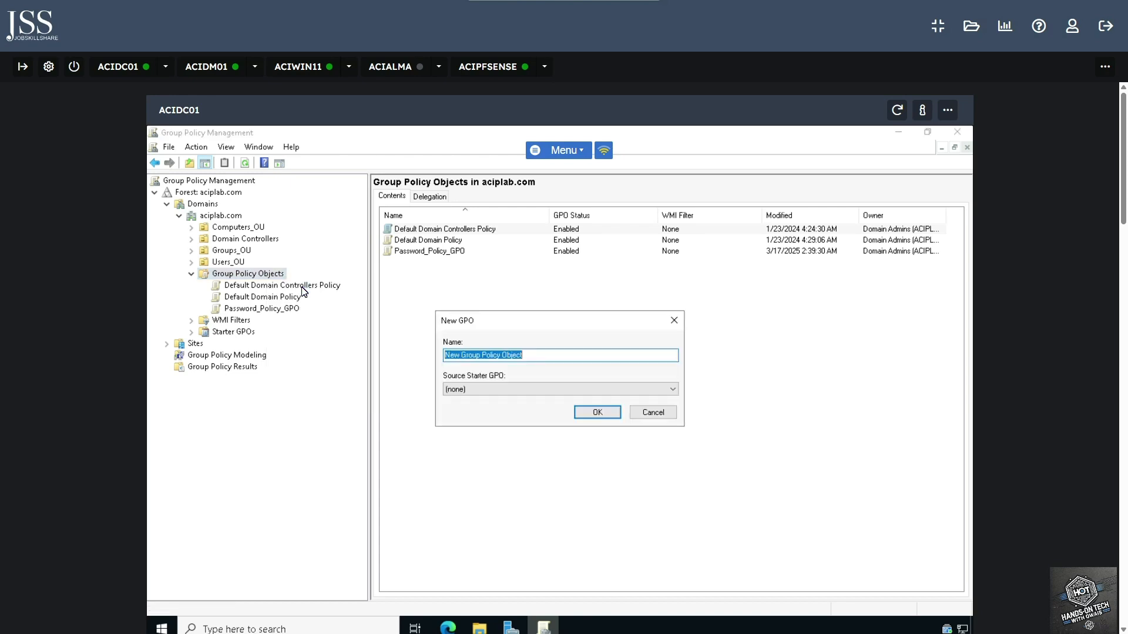
type("Remote Desktop Access Policy")
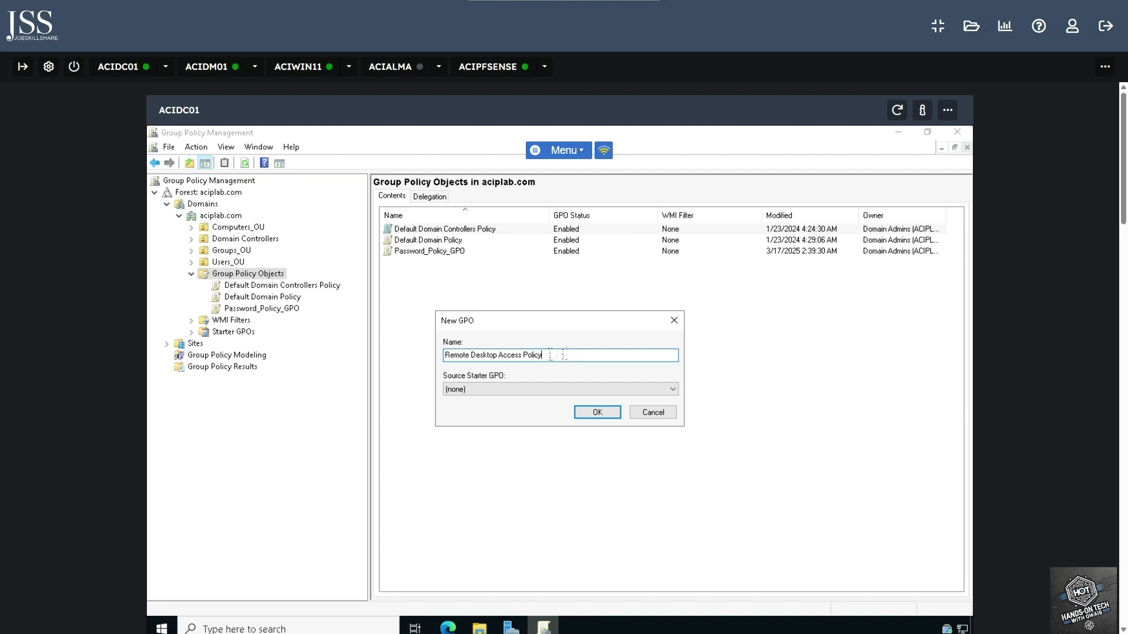
key("Return")
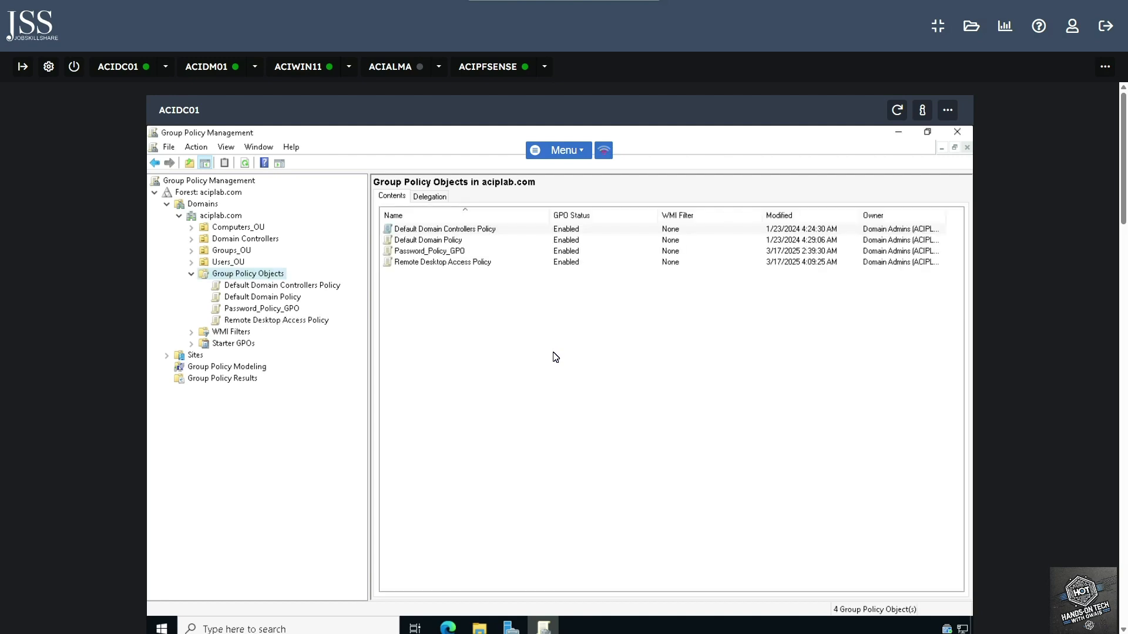
left_click(297, 321)
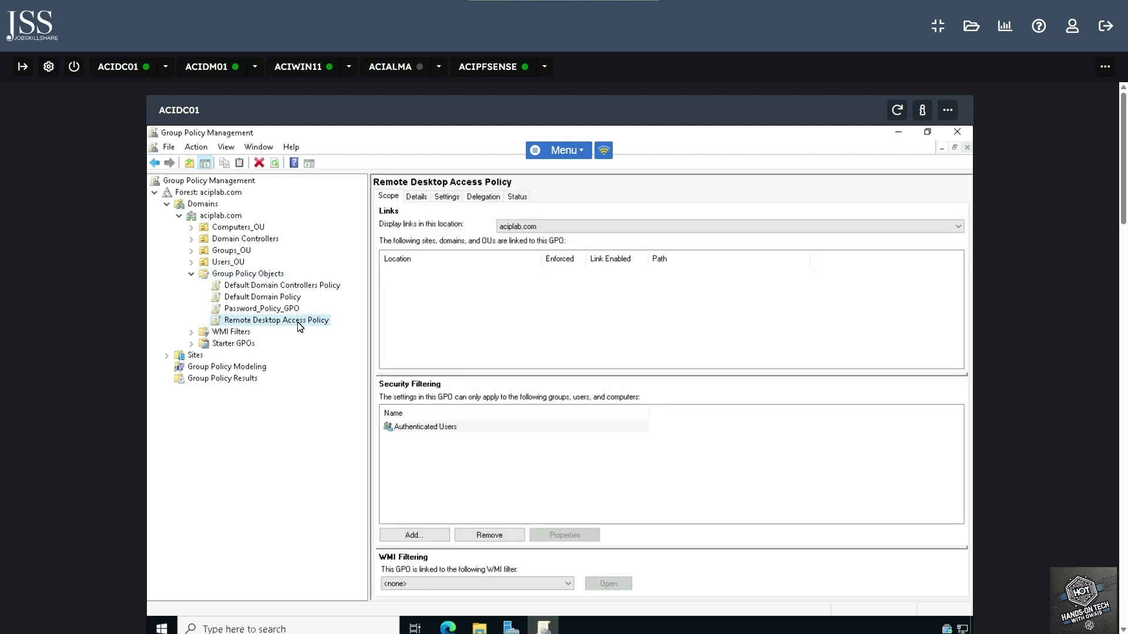
- Edit the new GPO and expand Computer Configuration > Policies > Administrative Templates > Windows Components
right_click(297, 323)
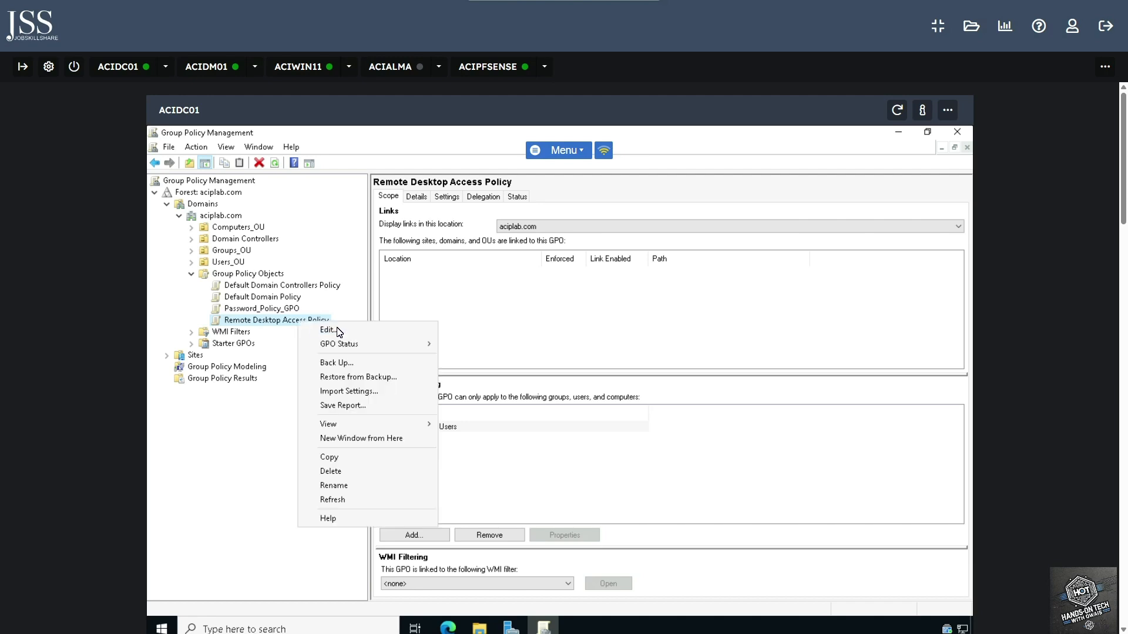
left_click(347, 333)
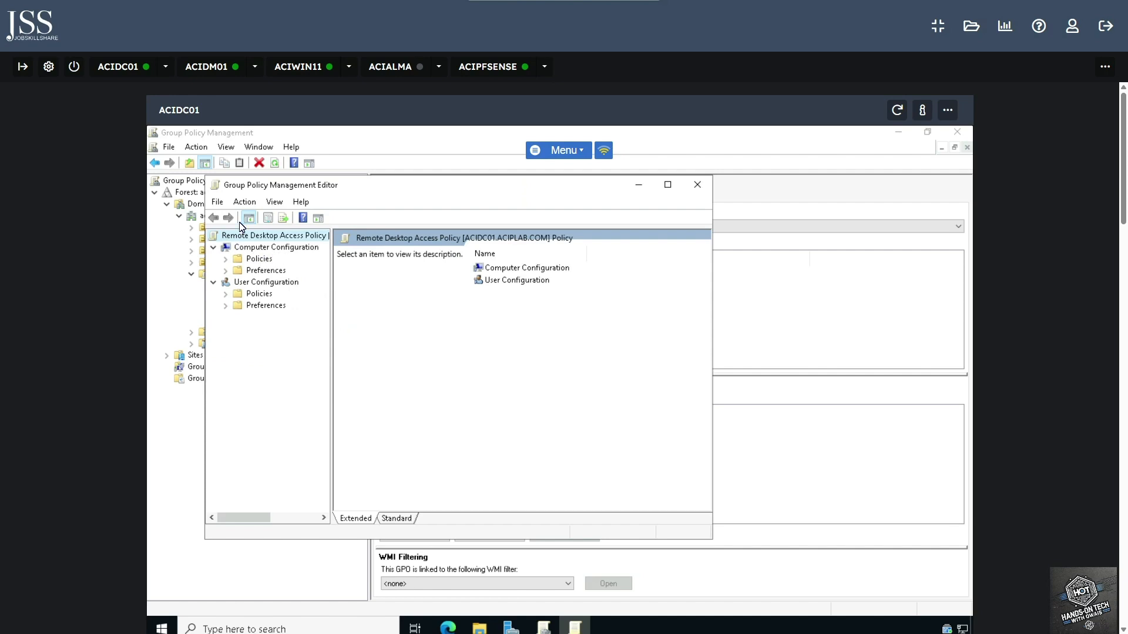
left_click(265, 249)
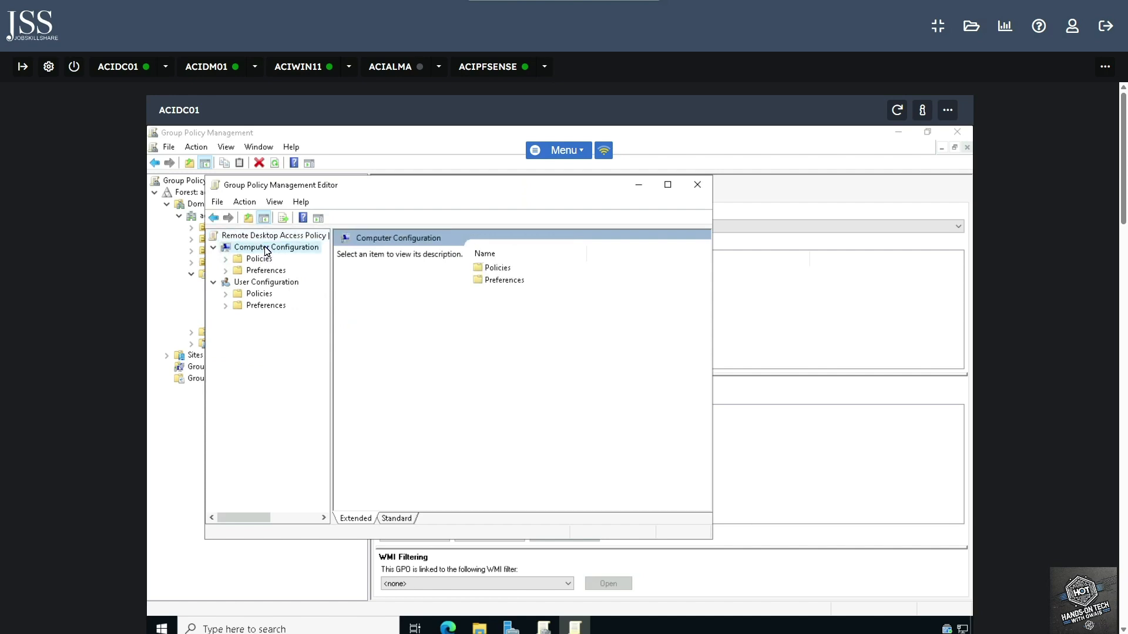
left_click(225, 259)
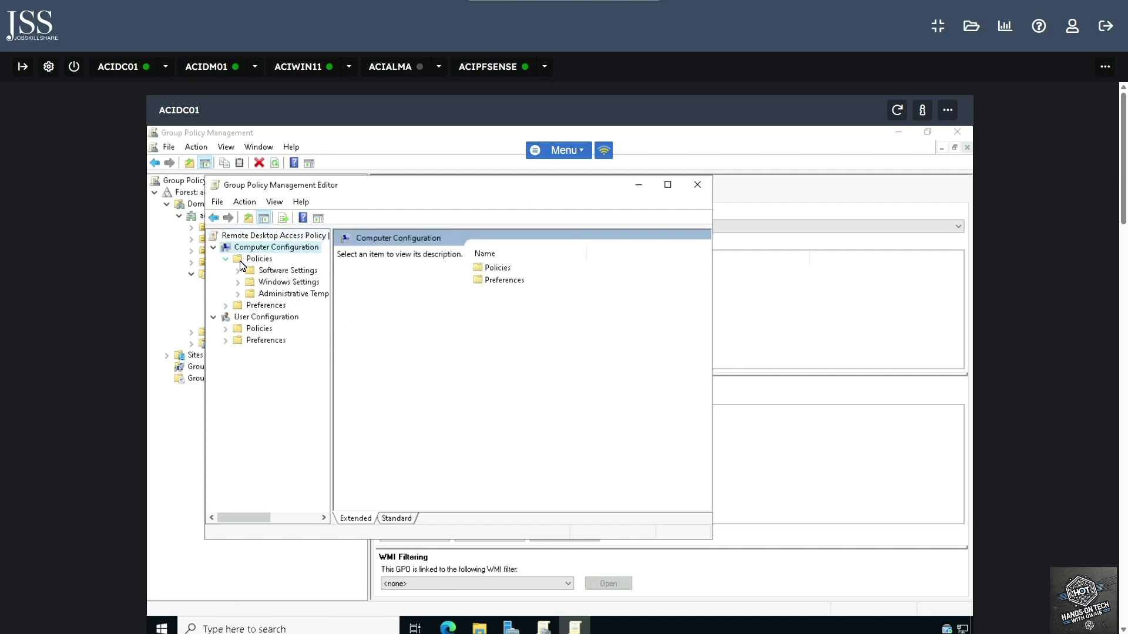
left_click(238, 294)
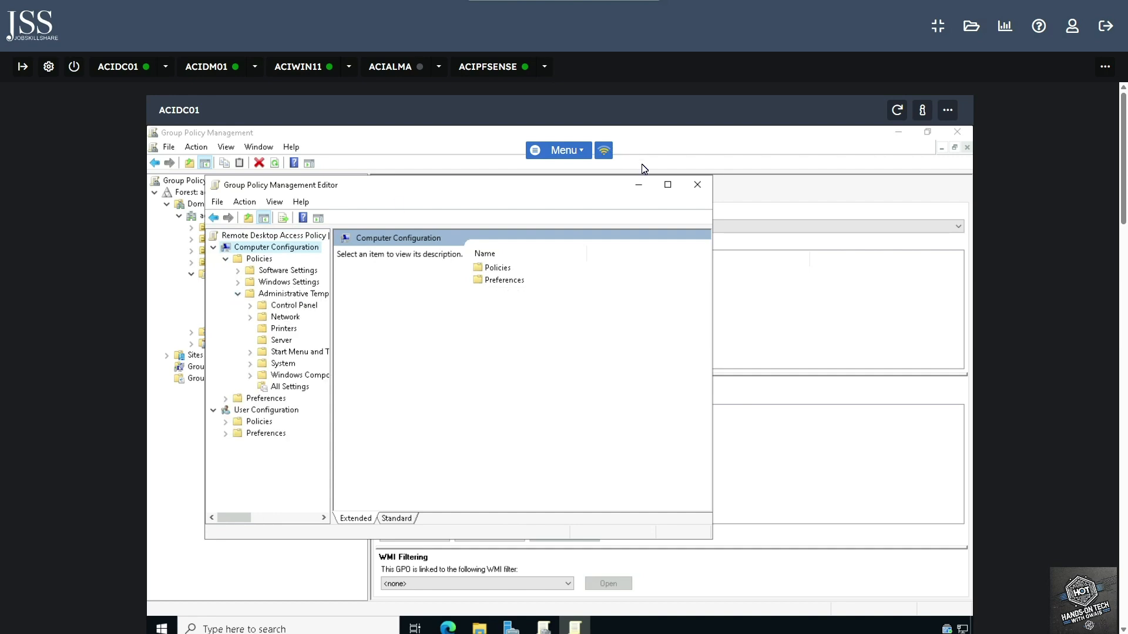
left_click(667, 184)
left_click_drag(270, 278, 410, 276)
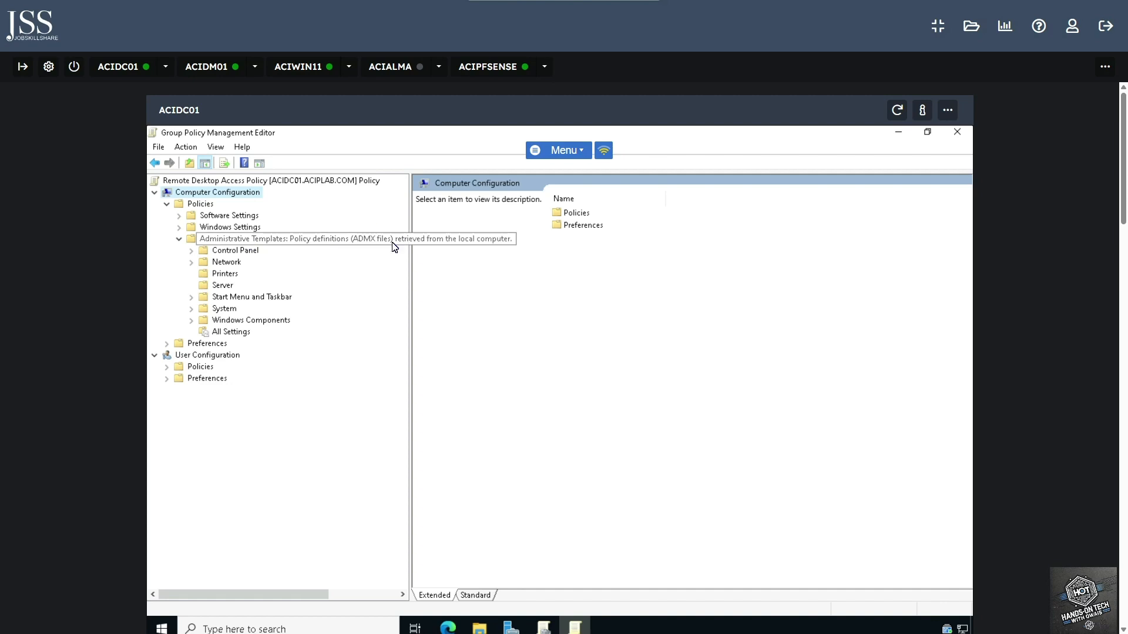
left_click(219, 242)
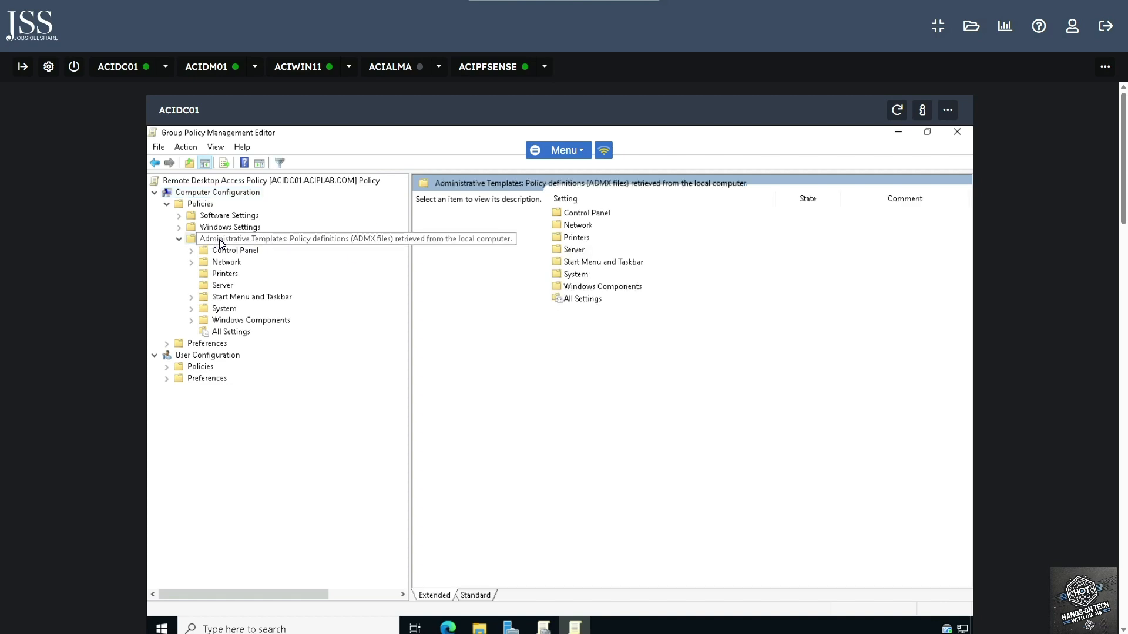
left_click(223, 321)
left_click(191, 321)
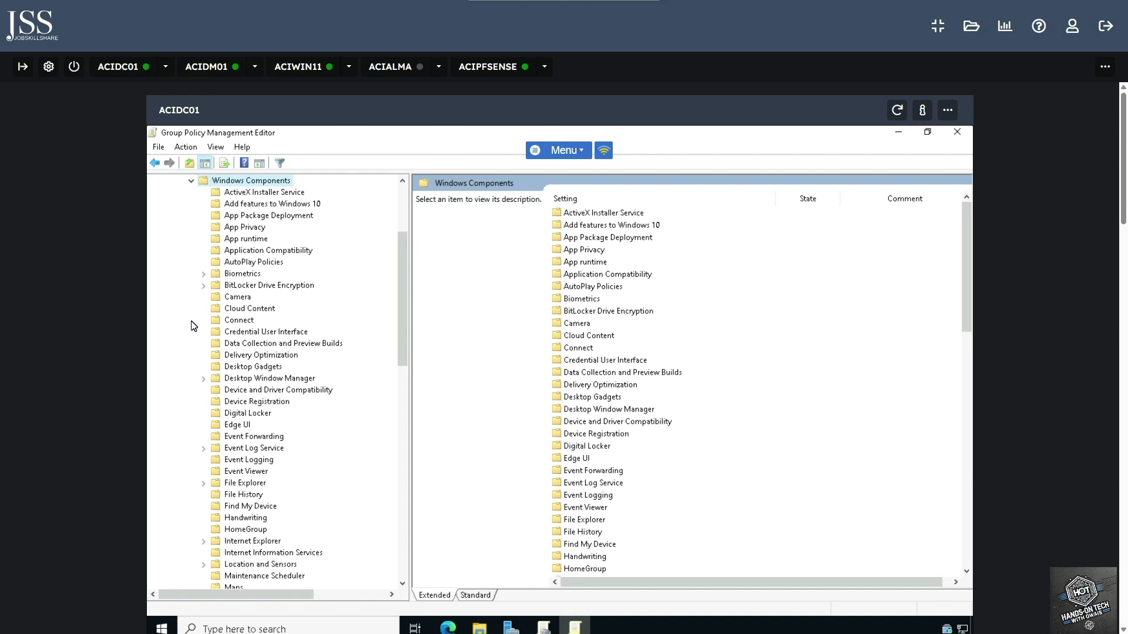
- Expand Remote Desktop Services > Remote Desktop Session Host and show its Connections settings
scroll(261, 381, "down", 10)
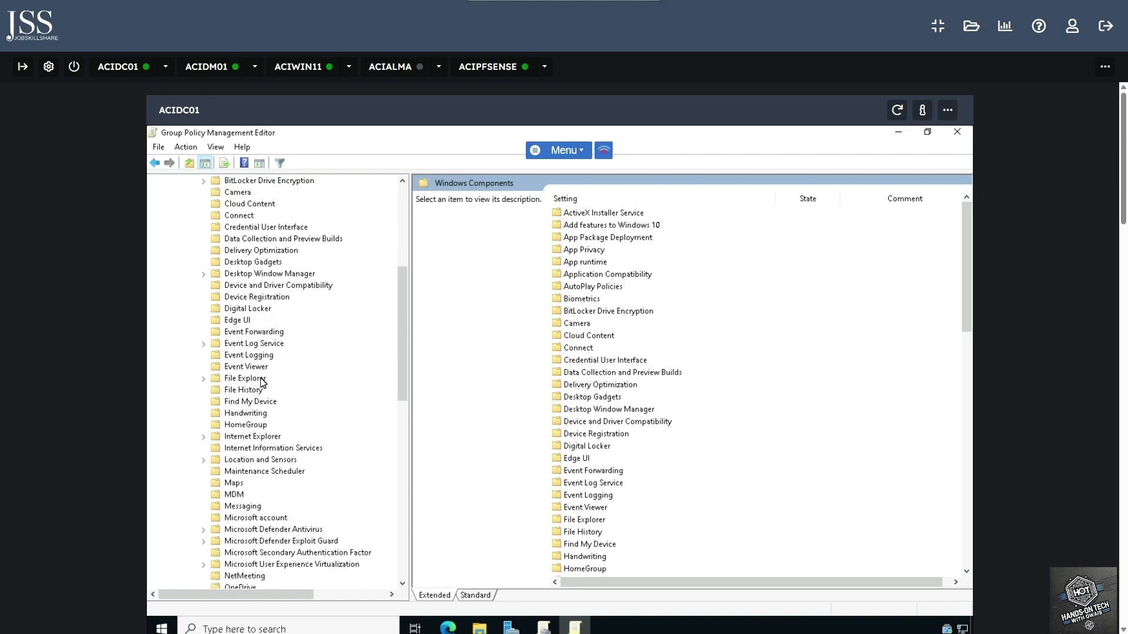
scroll(263, 382, "down", 3)
scroll(263, 385, "up", 2)
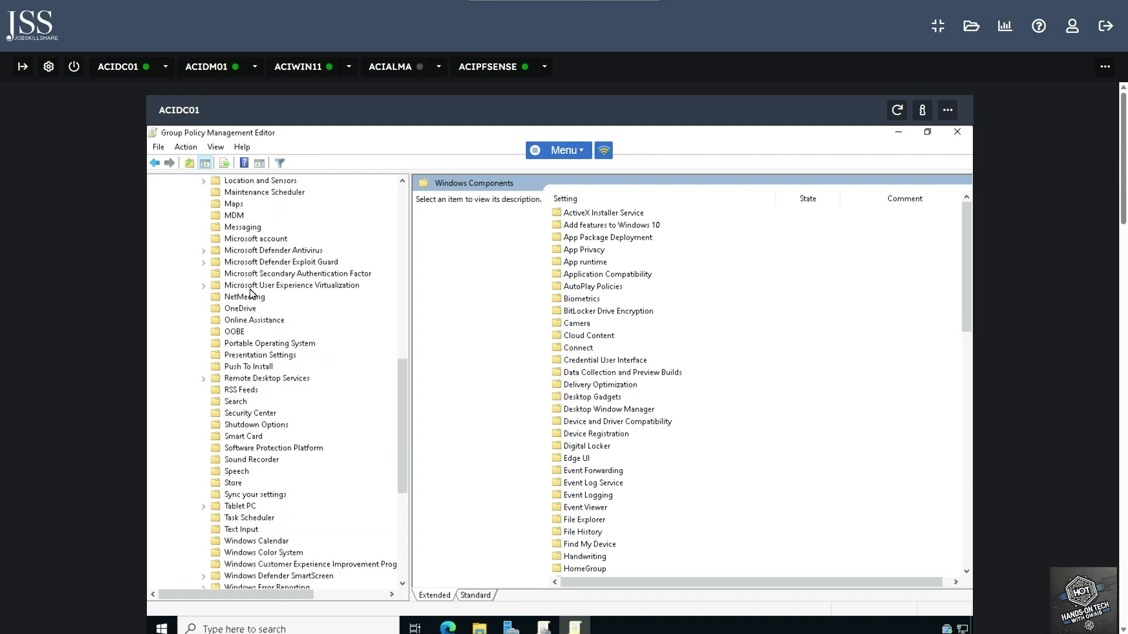
left_click(249, 381)
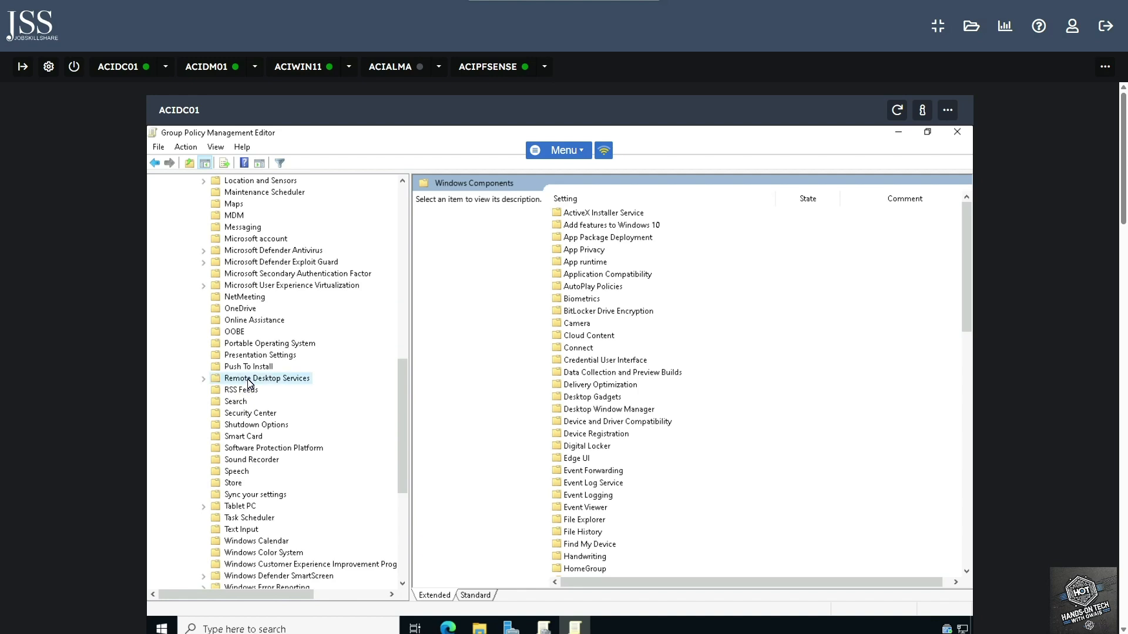
left_click(204, 380)
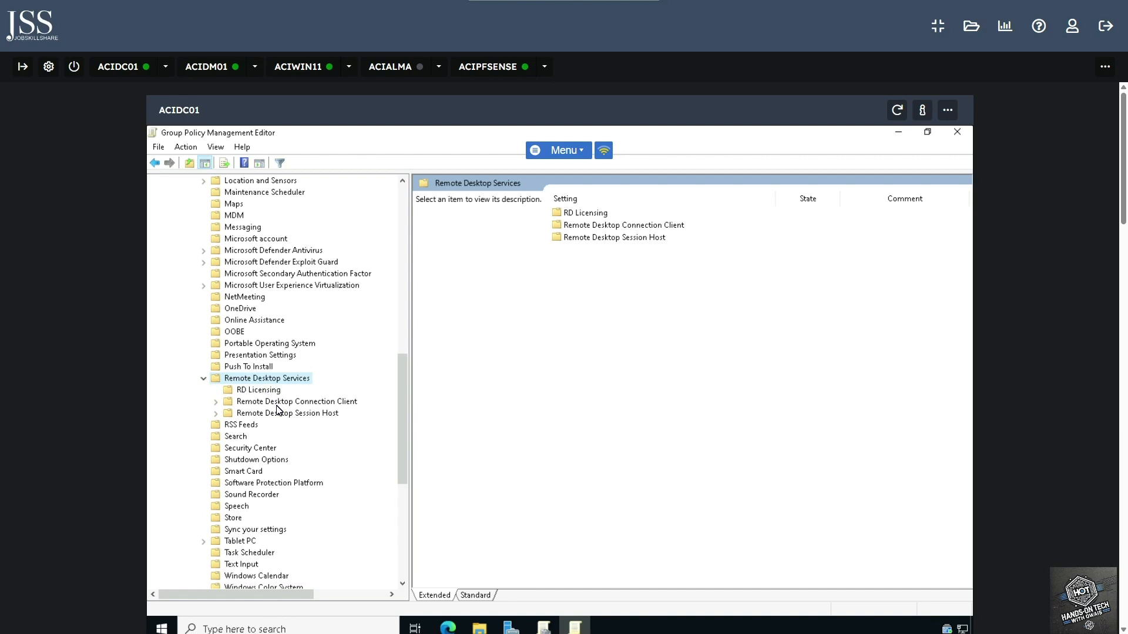
left_click(216, 415)
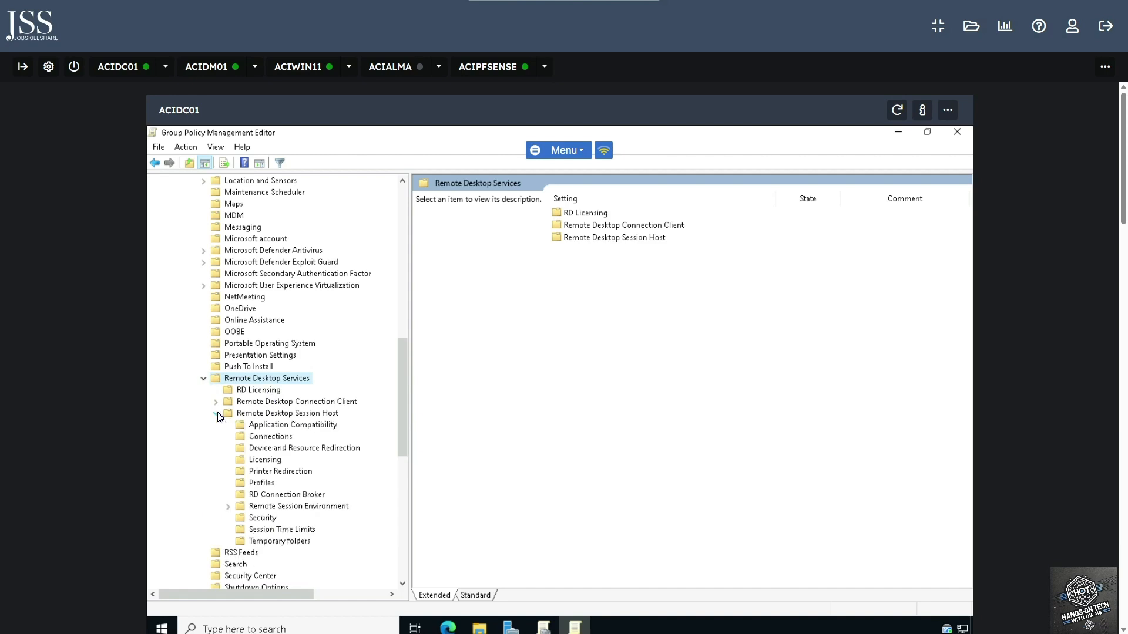
left_click(259, 437)
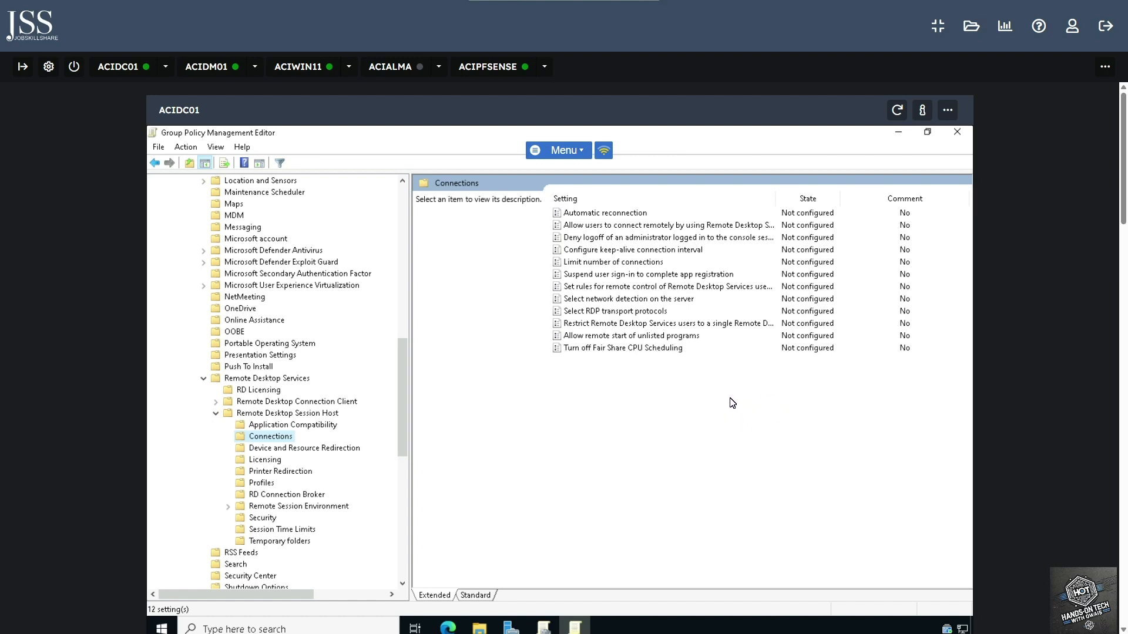
- Set 'Allow users to connect remotely by using Remote Desktop Services' to Enabled and apply it
left_click_drag(776, 198, 850, 199)
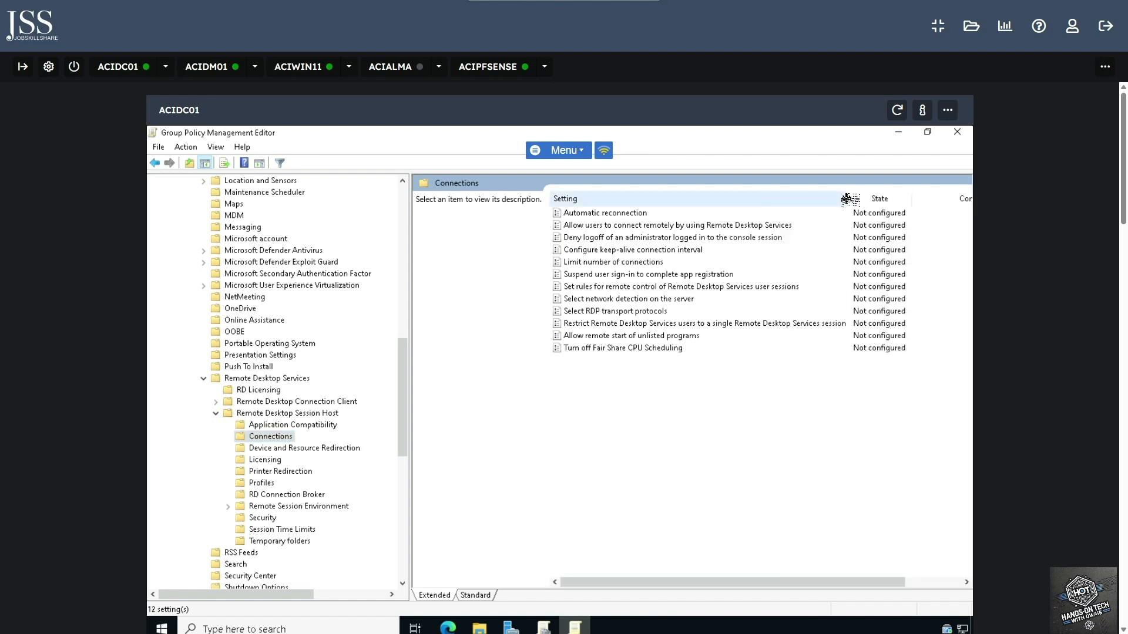
left_click(741, 226)
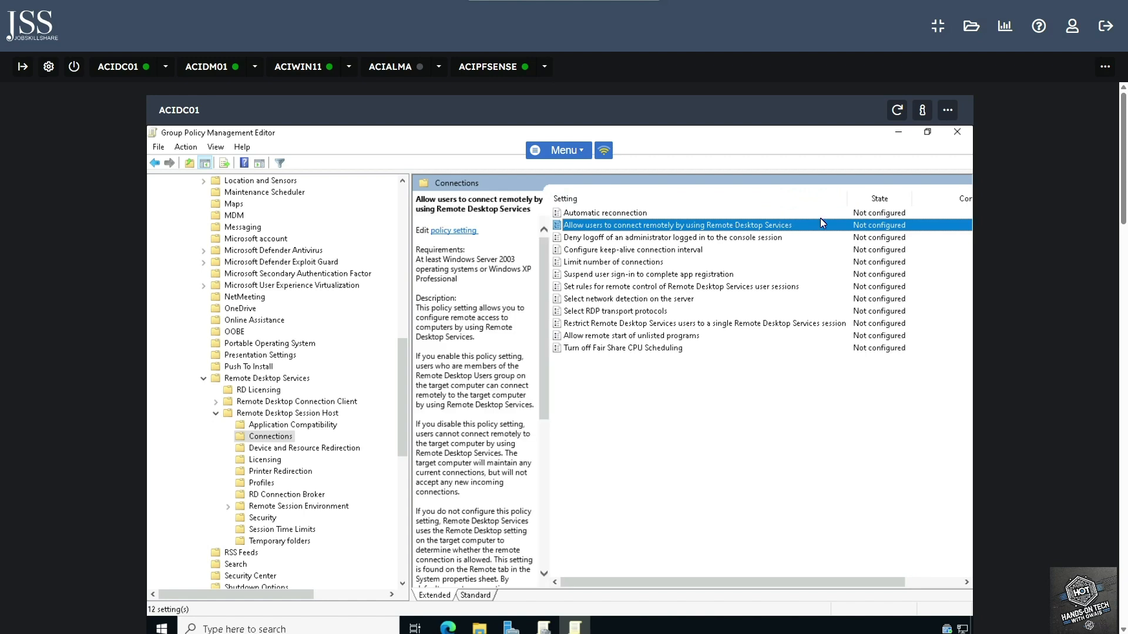
left_click_drag(849, 199, 789, 201)
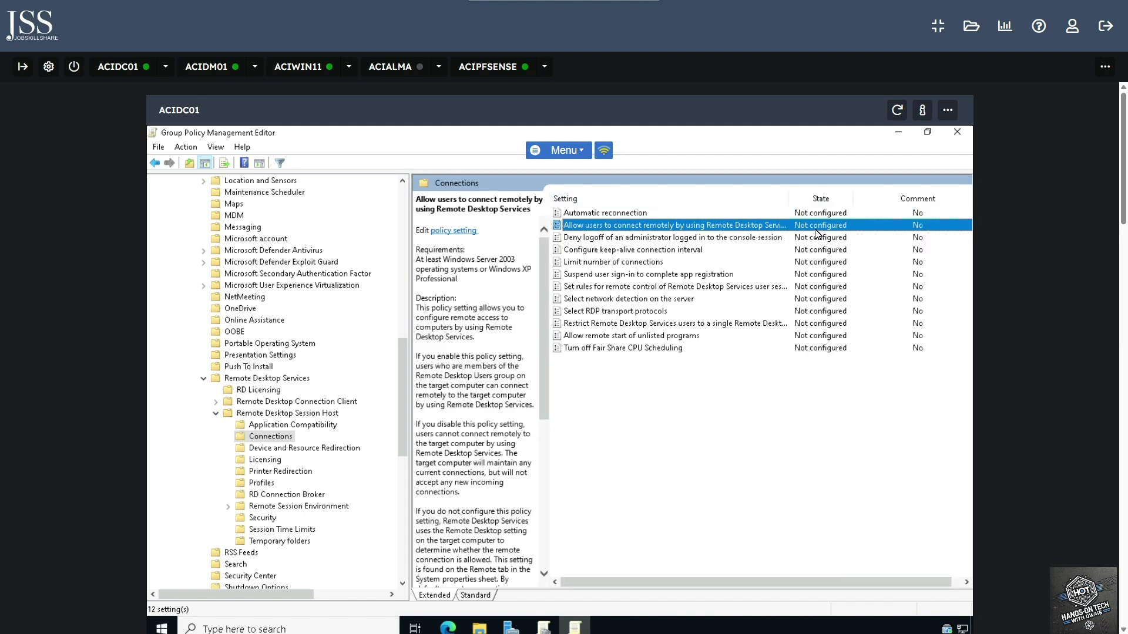
left_click(827, 229)
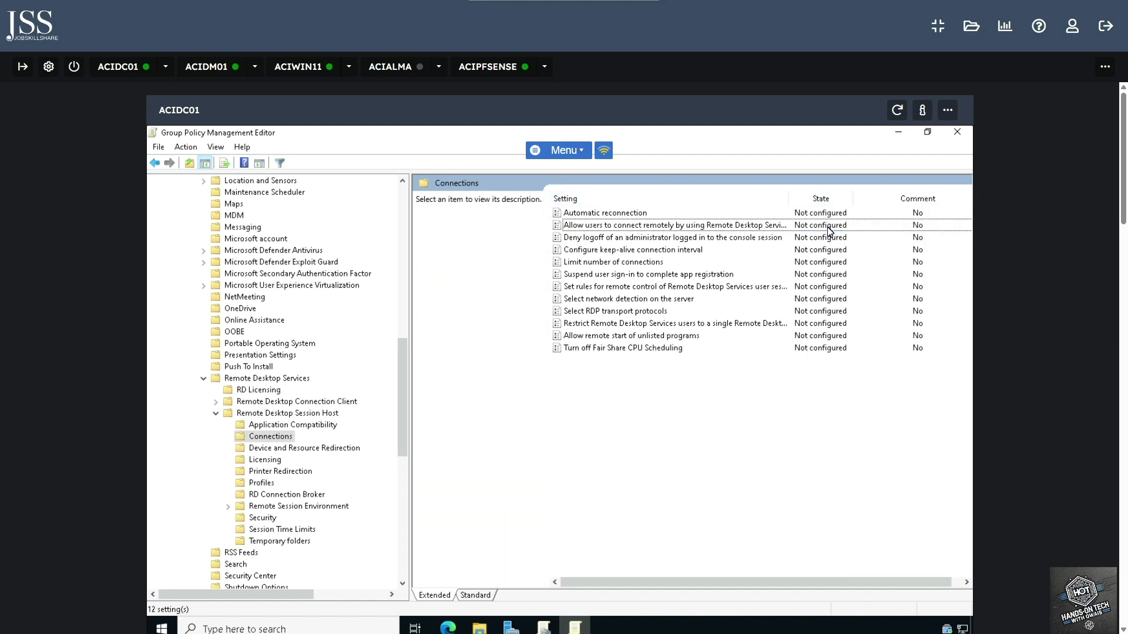
double_click(754, 230)
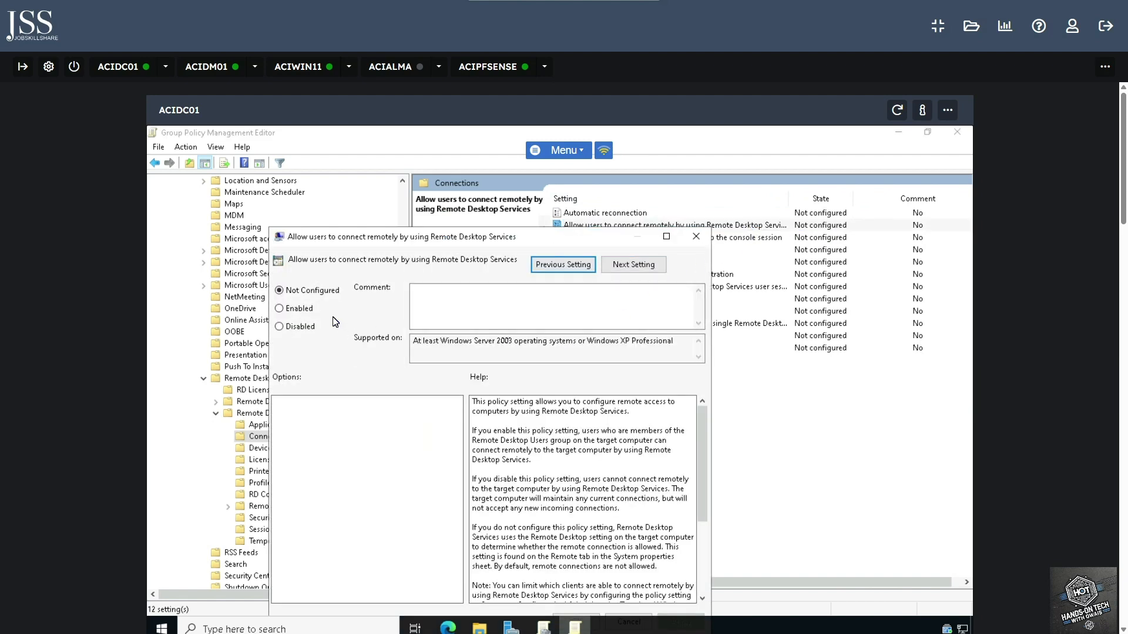
left_click(280, 310)
left_click_drag(431, 240, 477, 191)
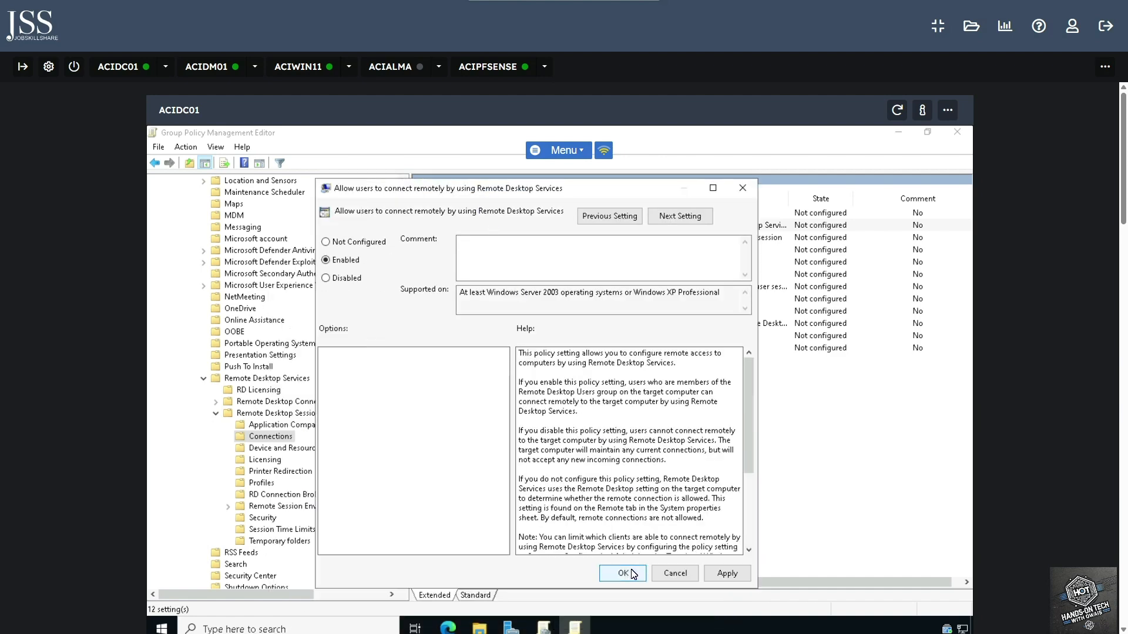
left_click(734, 578)
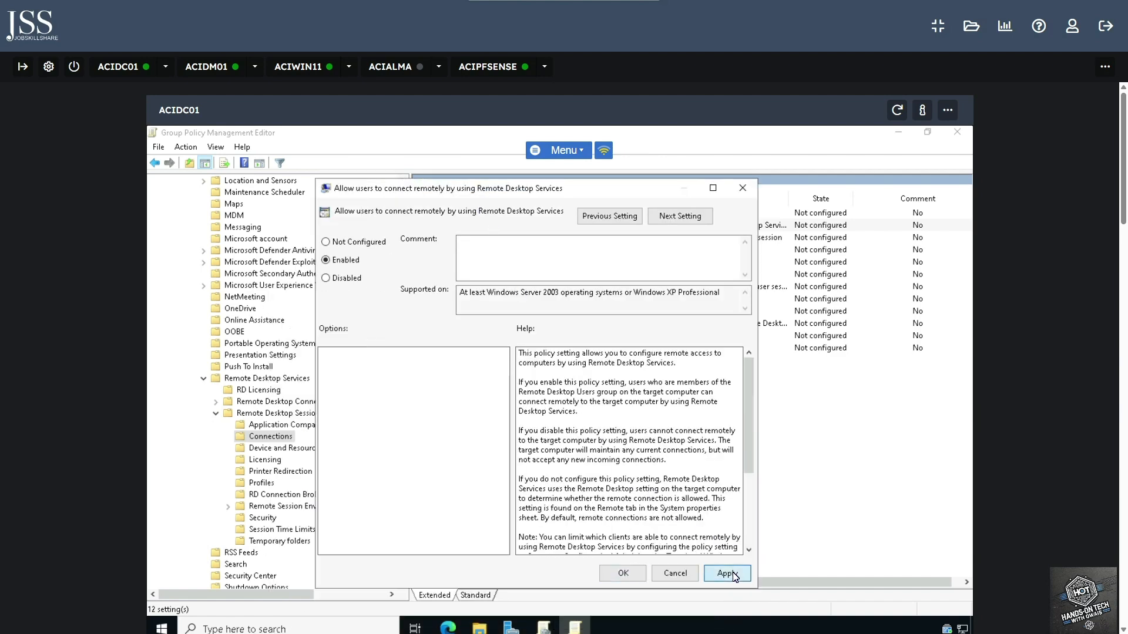
left_click(622, 574)
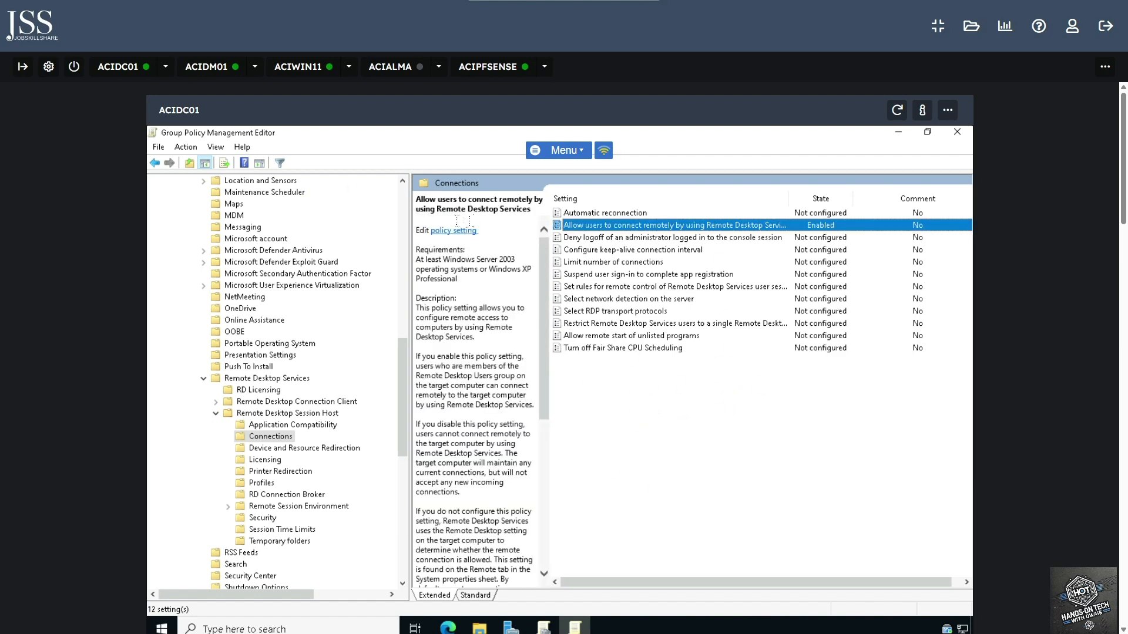
- Close the editor and link the existing Remote Desktop Access Policy GPO to aciplab.com
left_click(957, 132)
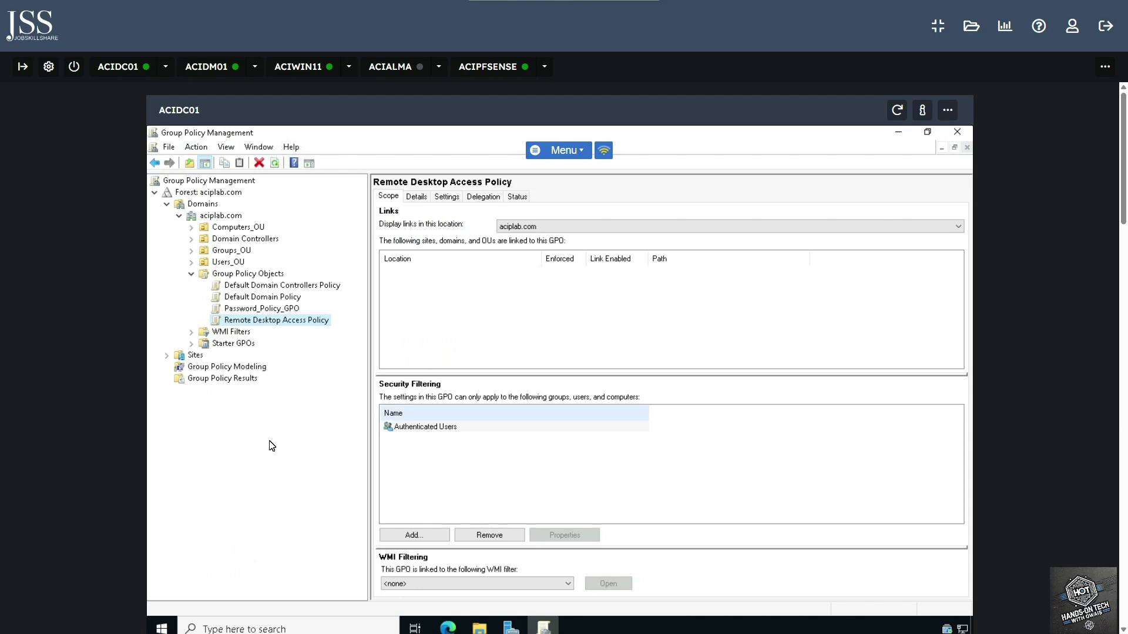
left_click(192, 274)
left_click(217, 216)
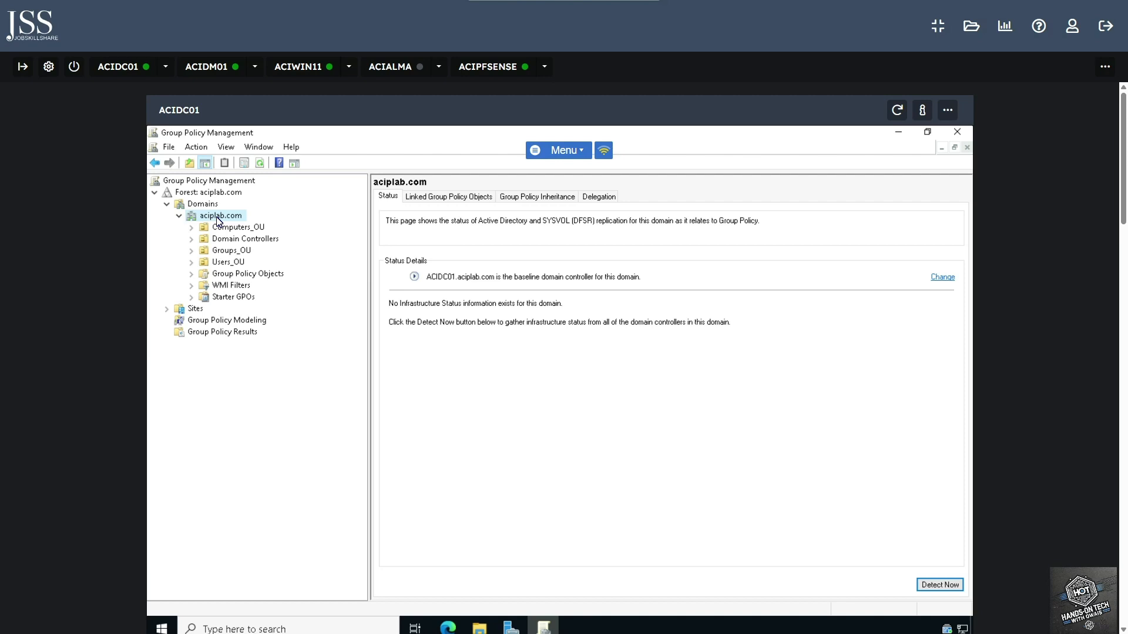
right_click(221, 219)
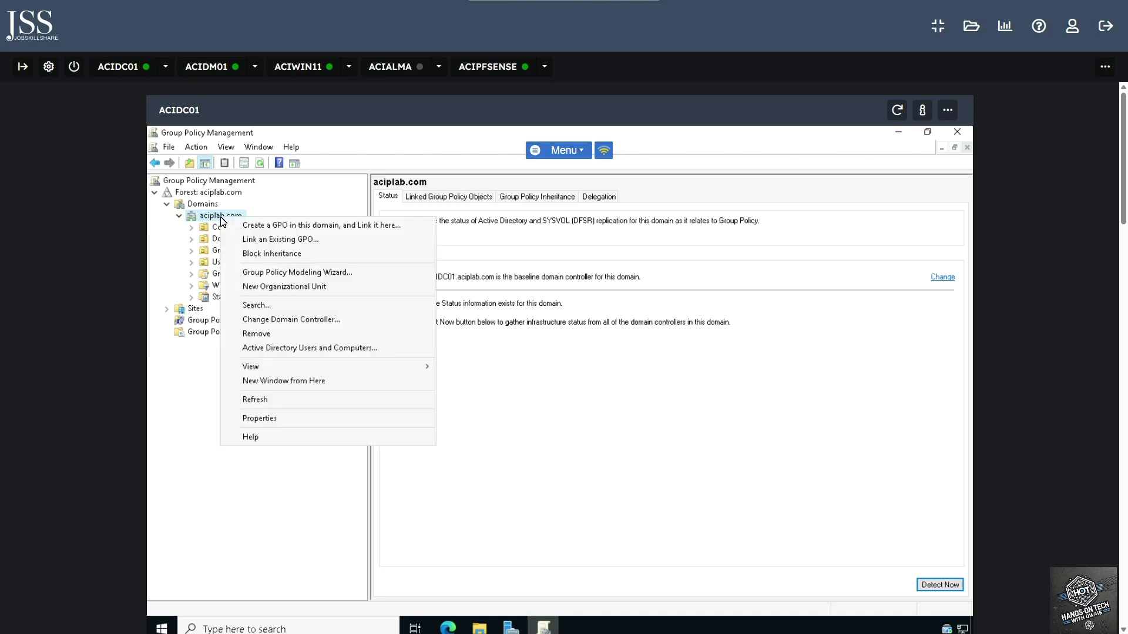
left_click(299, 240)
left_click(513, 371)
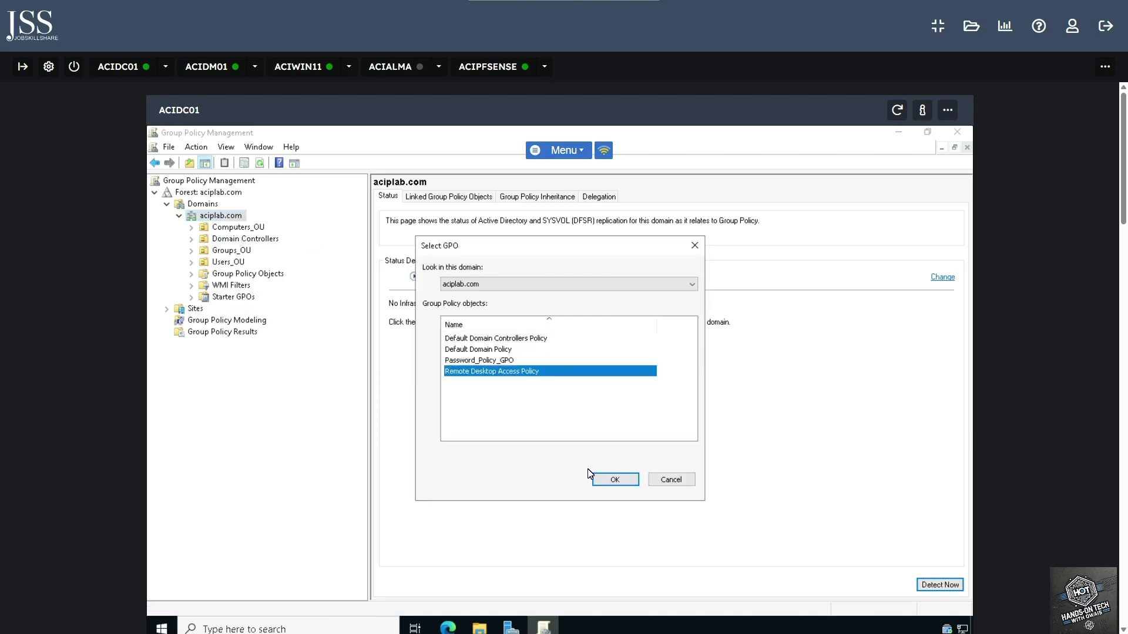
left_click(610, 481)
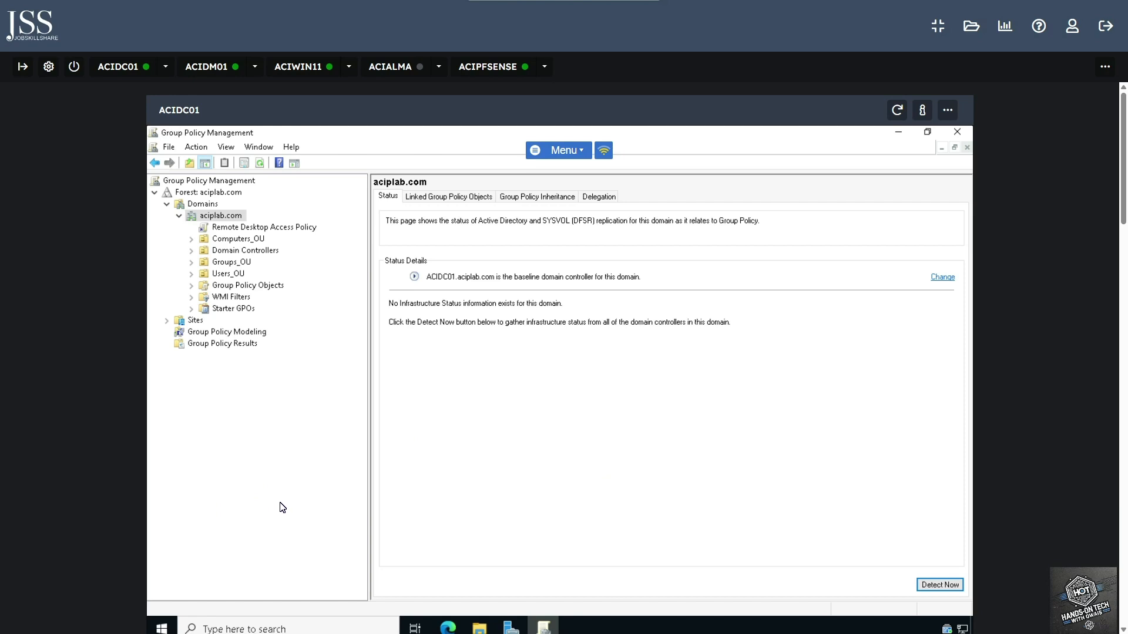
- Close Group Policy Management and launch Active Directory Users and Computers
left_click(958, 133)
left_click(880, 162)
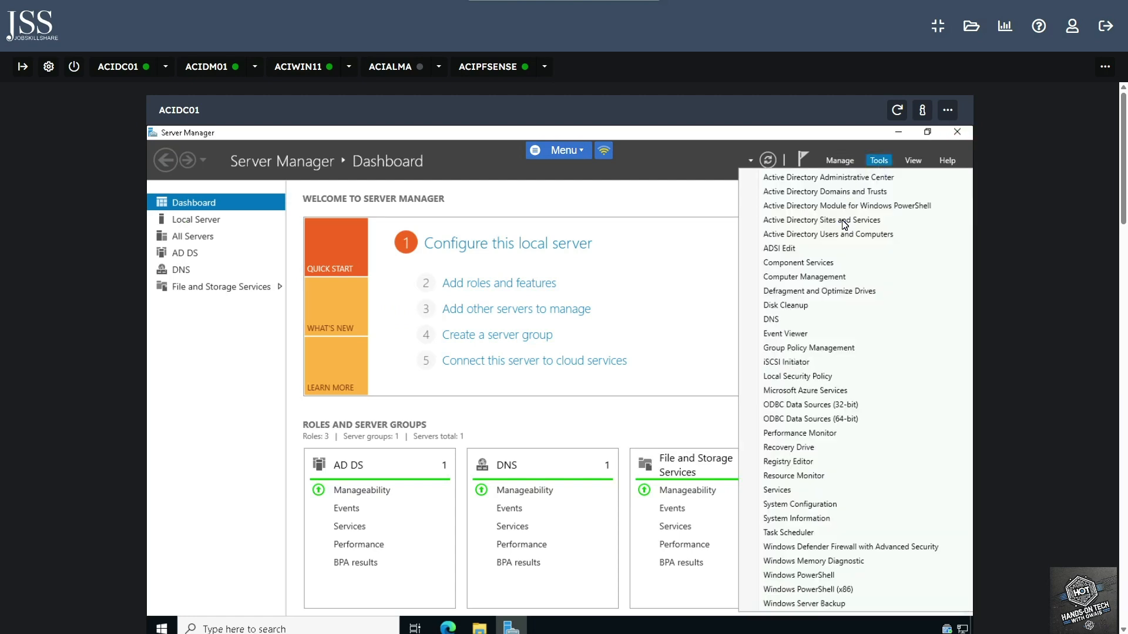
left_click(822, 235)
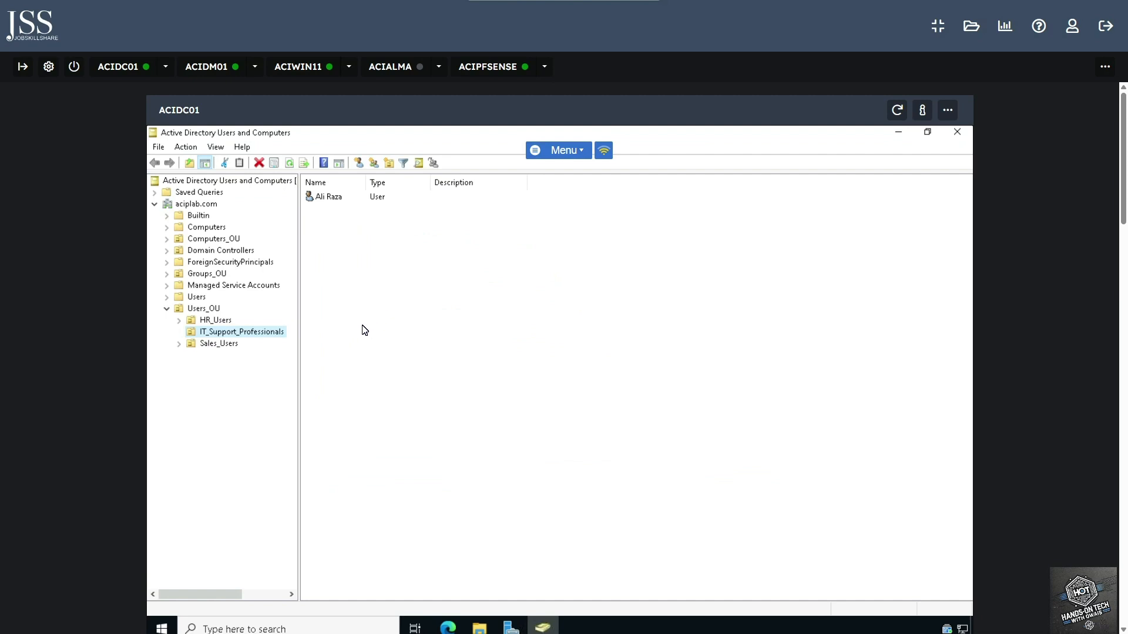
- Check Computers_OU's Servers and Workstations OUs for ACIDM01 and ACIWIN11, then switch to ACIDM01
left_click(205, 241)
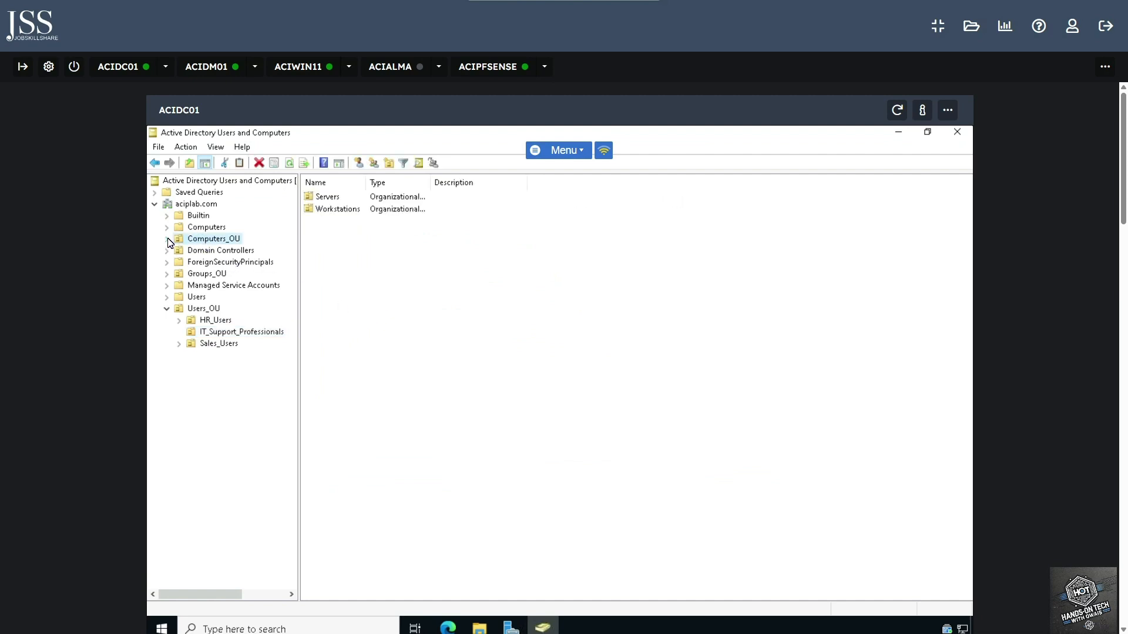
left_click(168, 239)
left_click(209, 251)
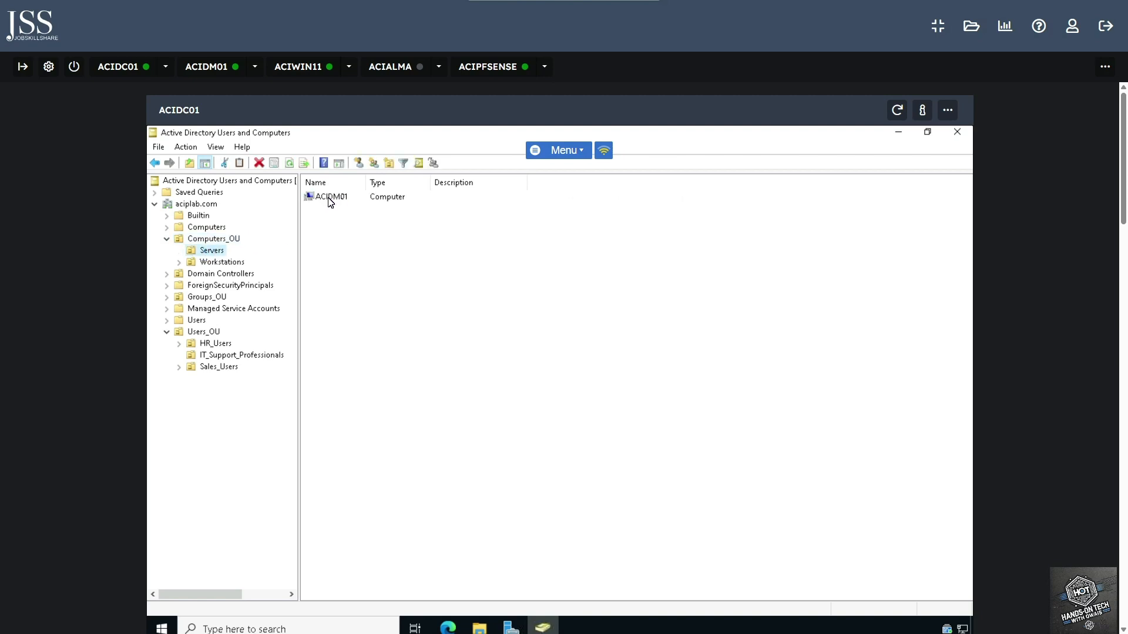
left_click(225, 263)
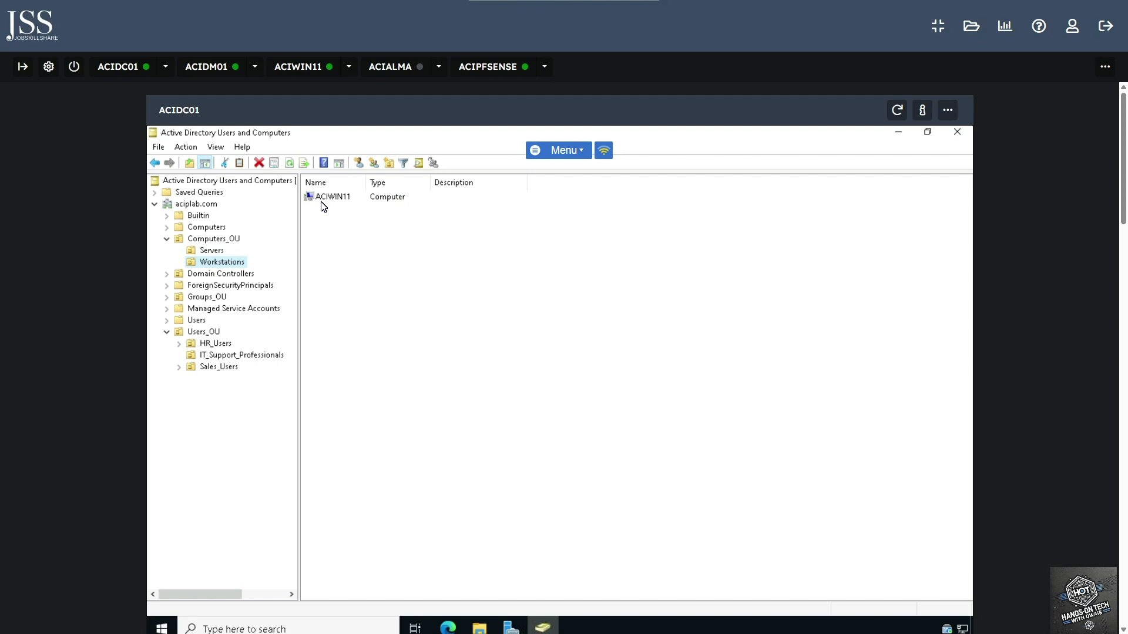
left_click(421, 313)
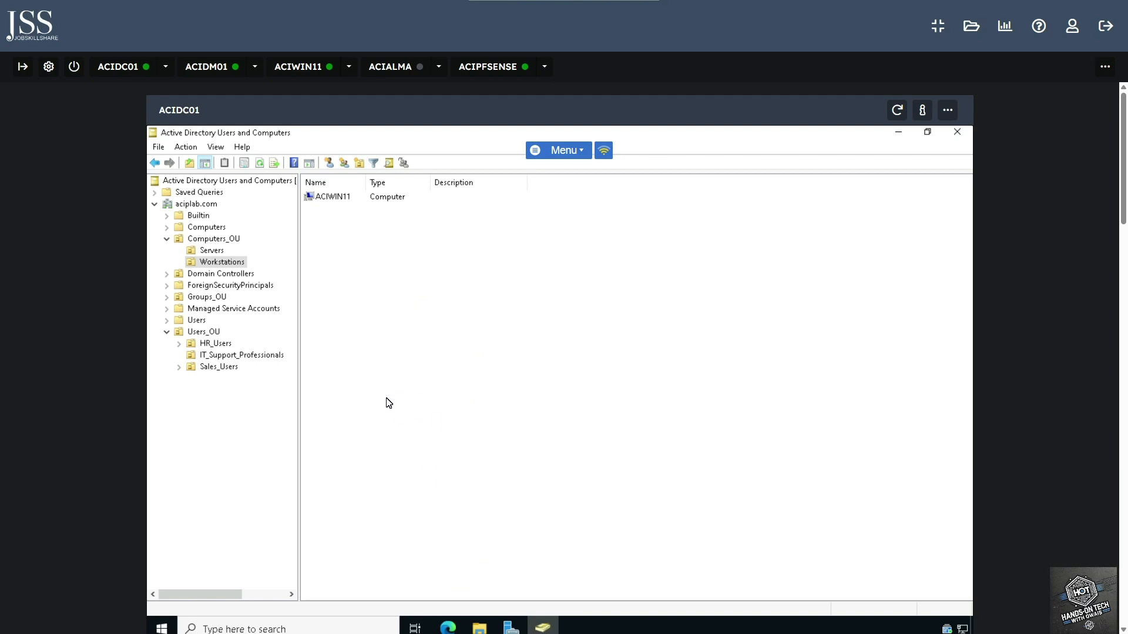
left_click(213, 252)
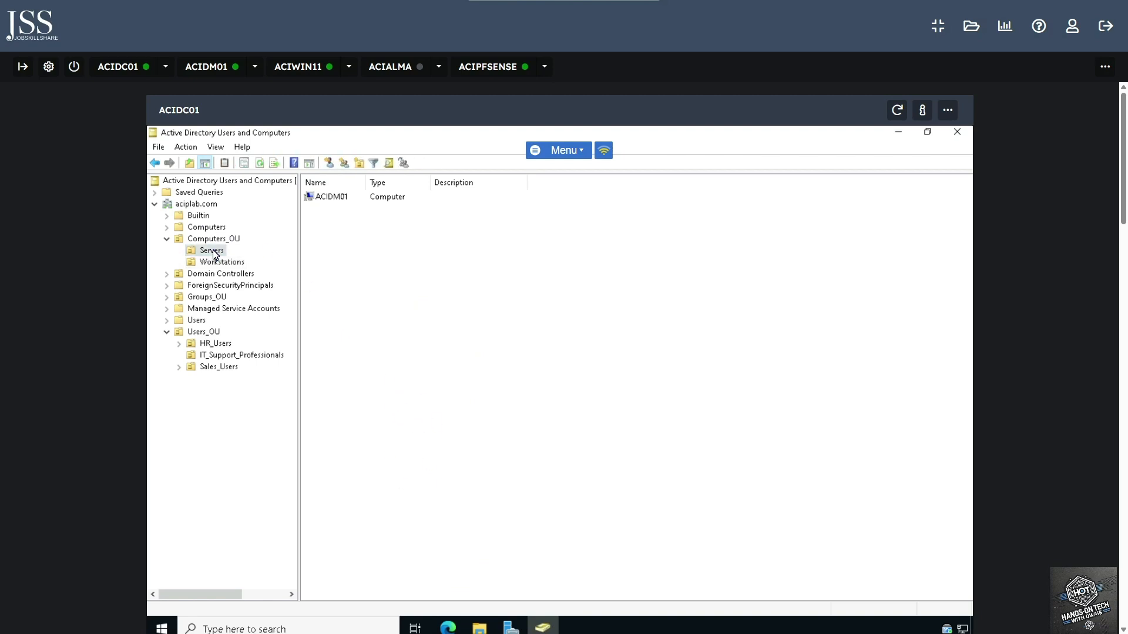
left_click(330, 198)
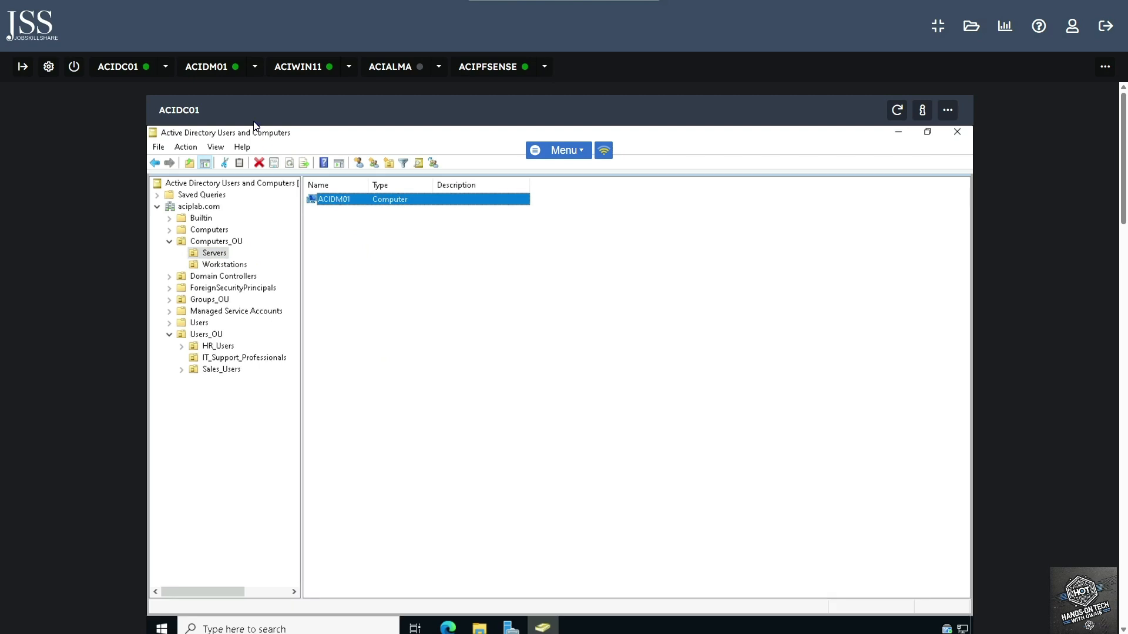
left_click(217, 72)
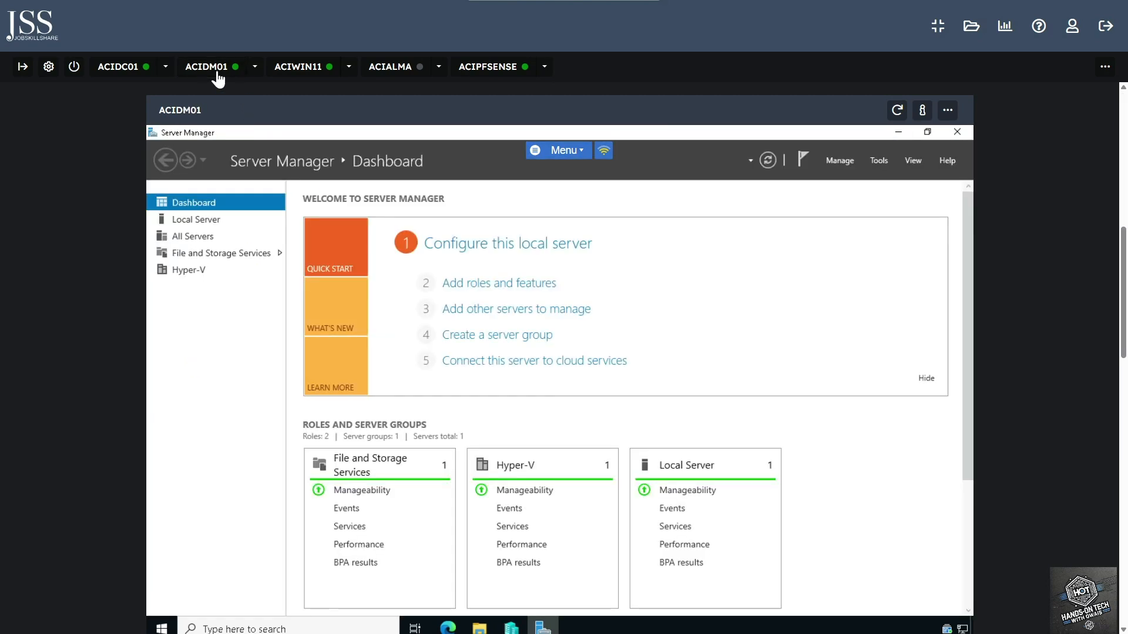
- Run gpupdate /force in an administrator Command Prompt on ACIDM01
left_click(353, 623)
type("cmd")
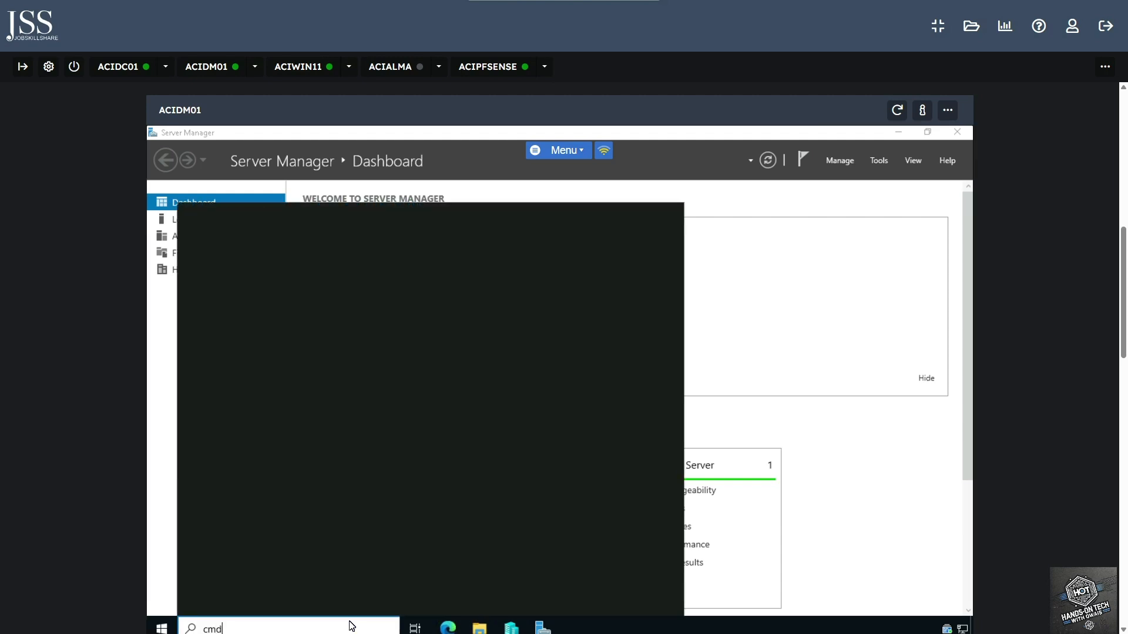
key("Return")
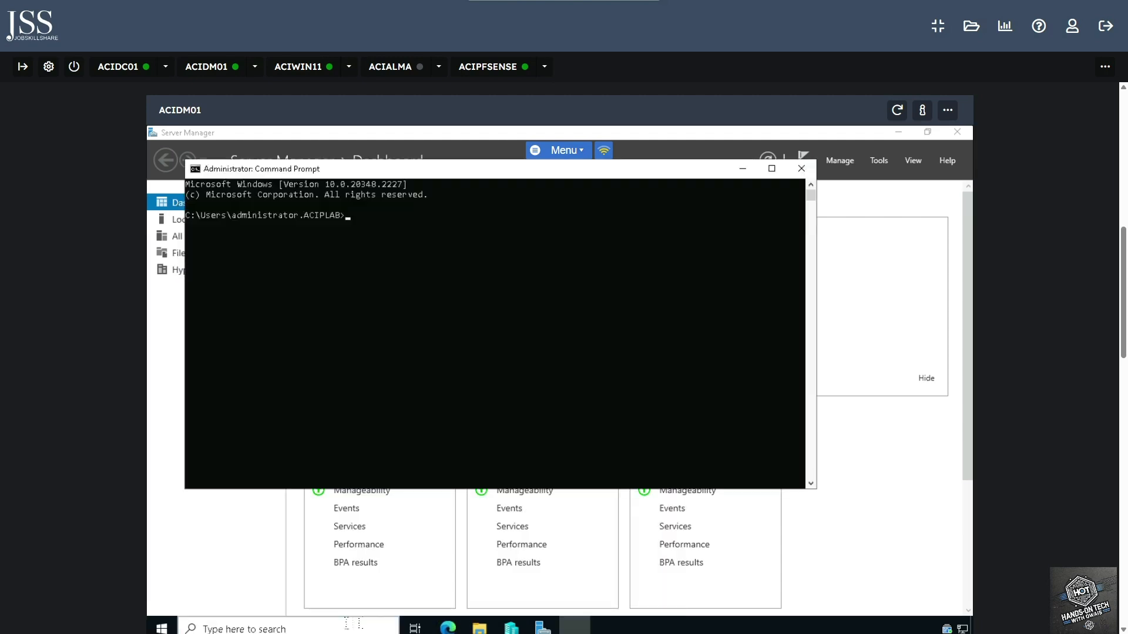
type("gpupdate /force")
key("Return")
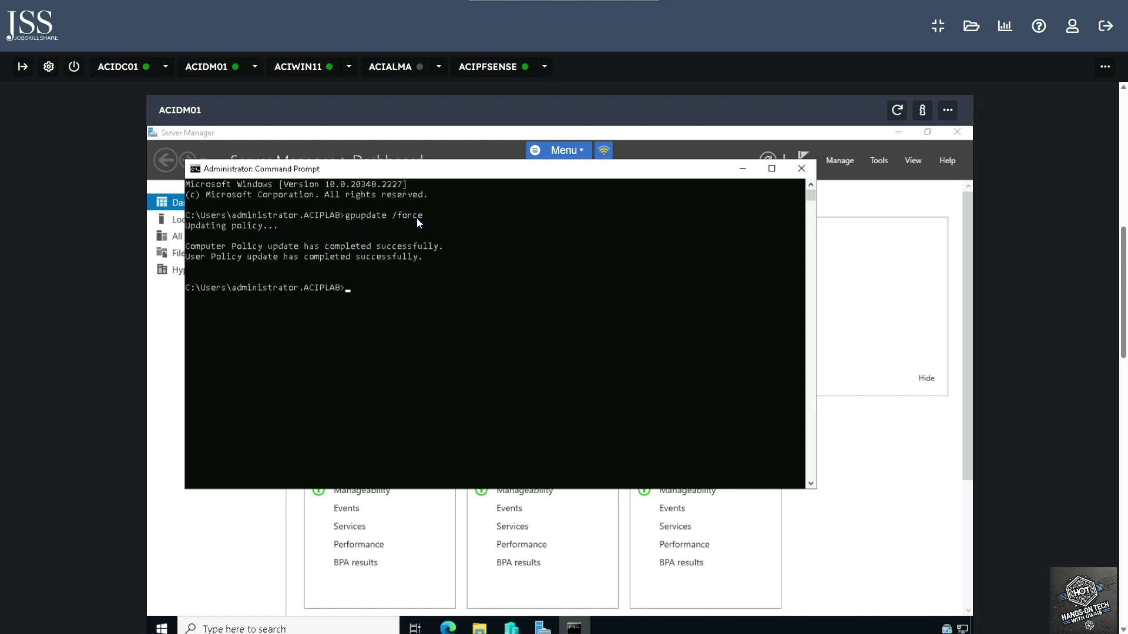
- After the computer and user policy updates complete, close Command Prompt with exit
left_click_drag(417, 221, 330, 220)
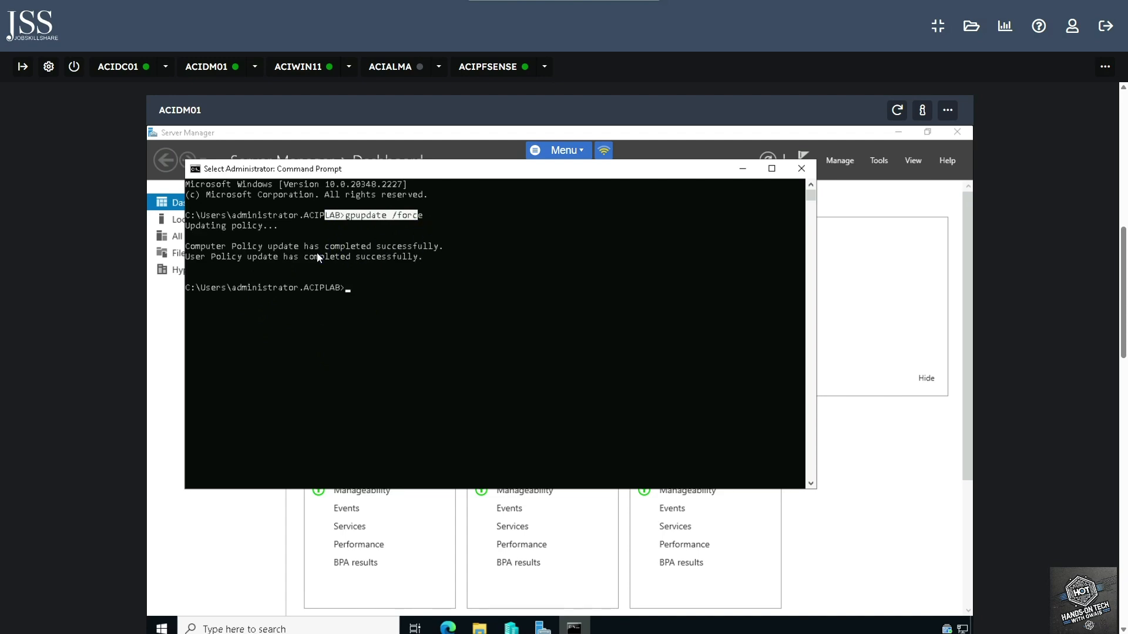
left_click(361, 288)
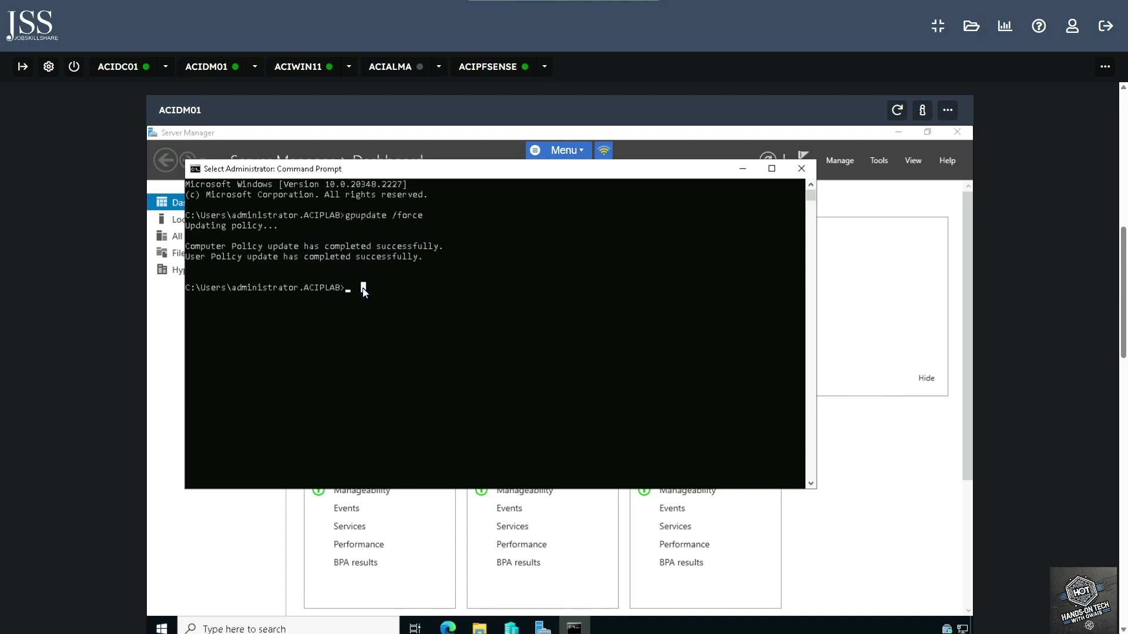
type("exit")
key("Return")
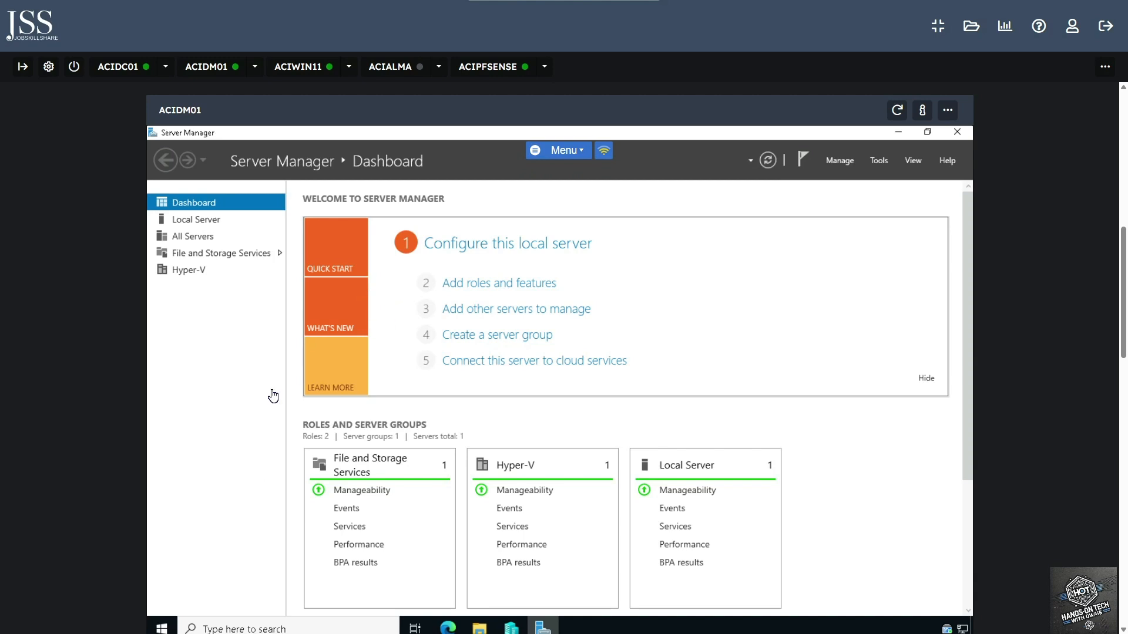
- On ACIWIN11, launch Remote Desktop Connection via an rdp search and connect to ACIDM01
left_click(308, 72)
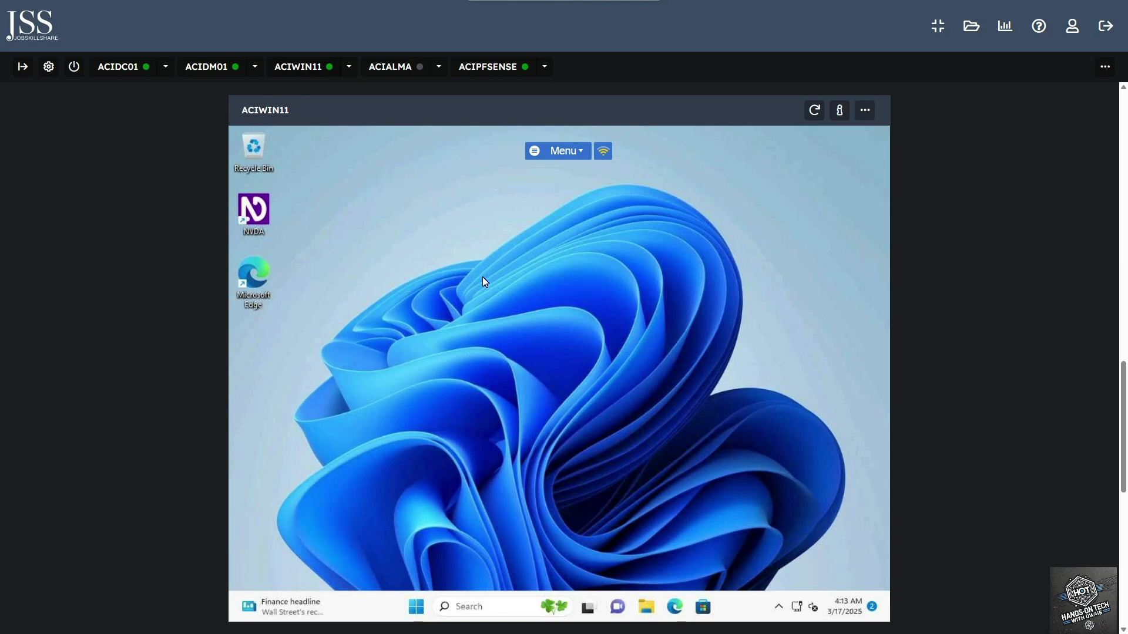
left_click(495, 608)
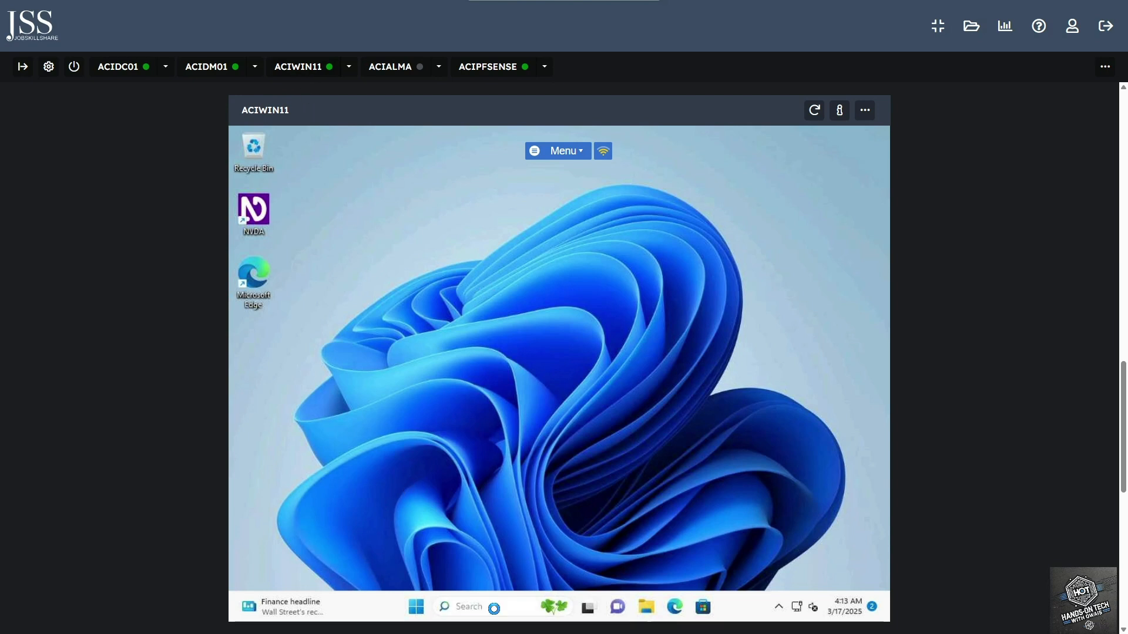
type("rdp")
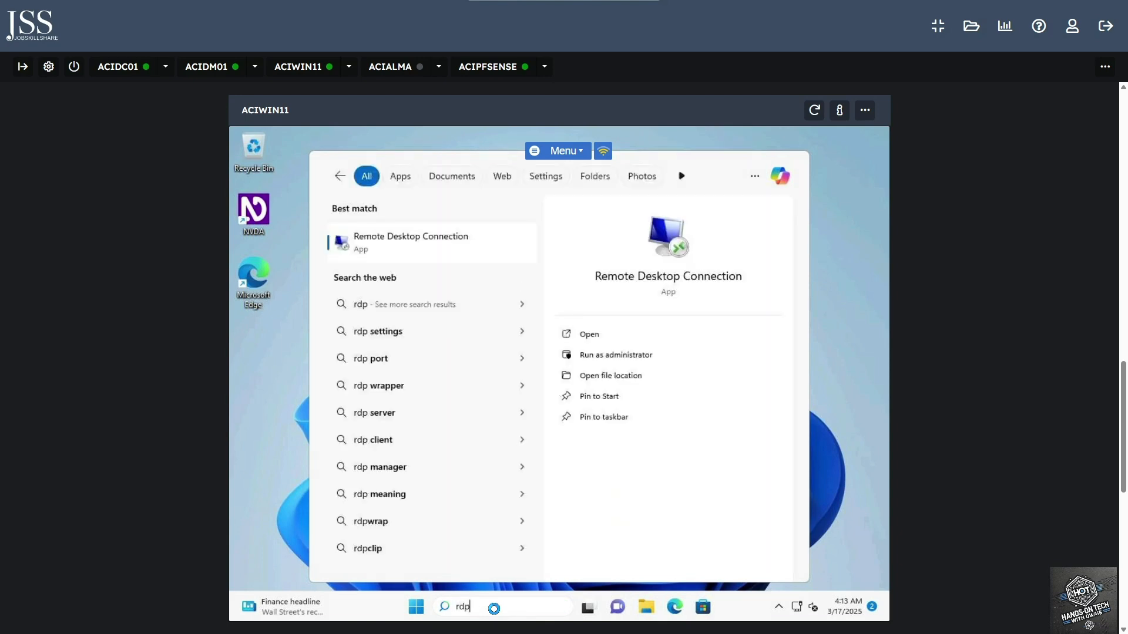
key("Return")
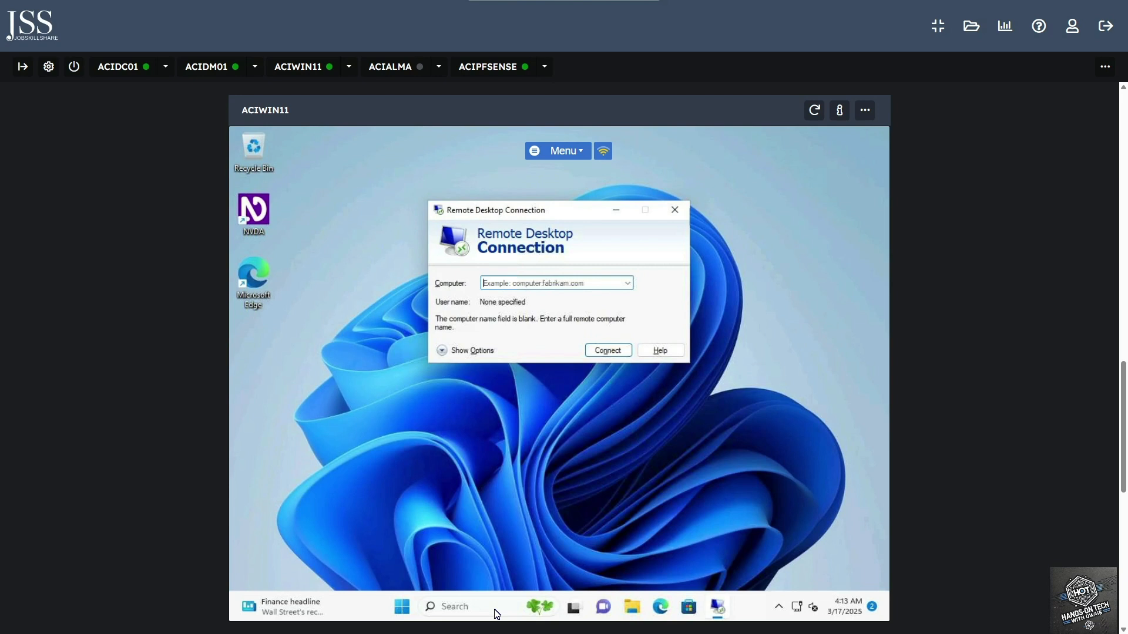
type("ACIDM01")
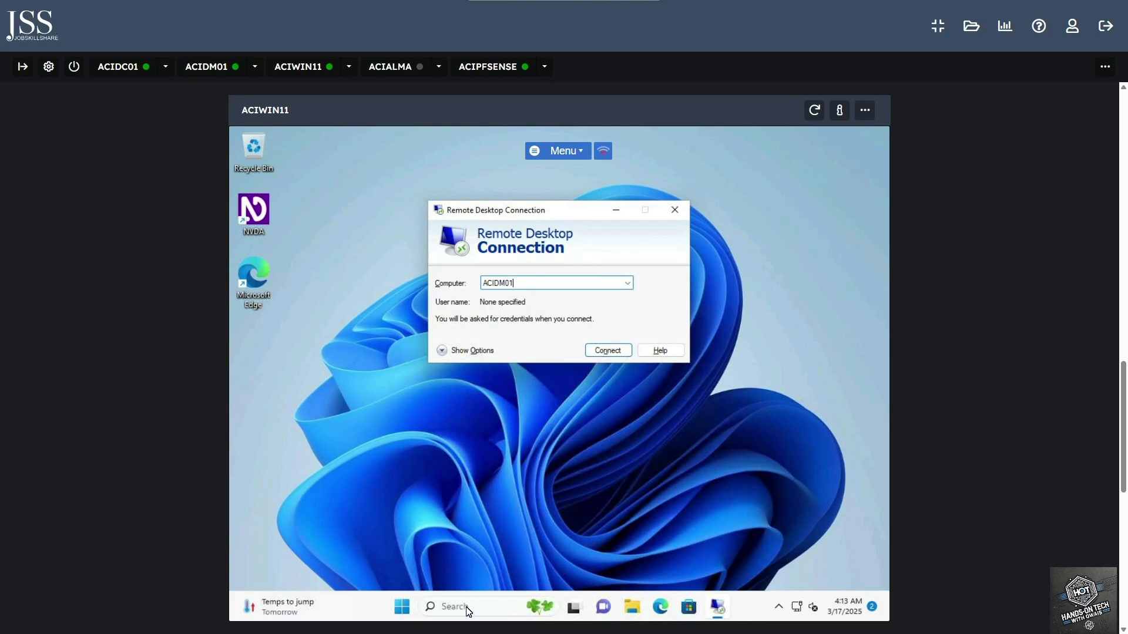
left_click(609, 353)
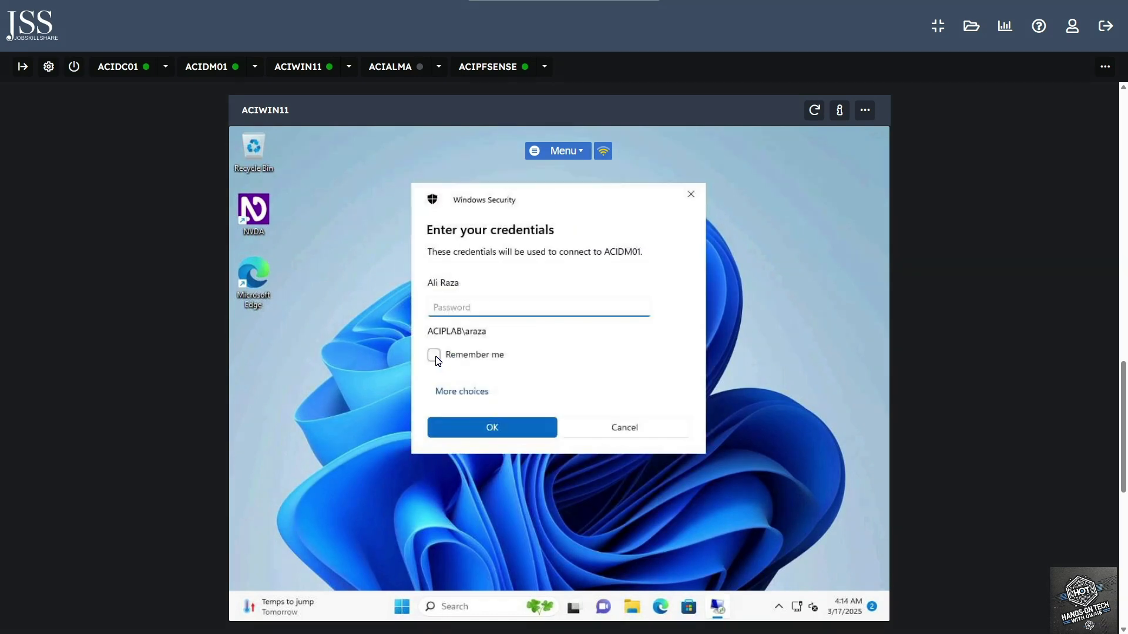
- Sign in with a different account as administrator, entering the account password
left_click(462, 392)
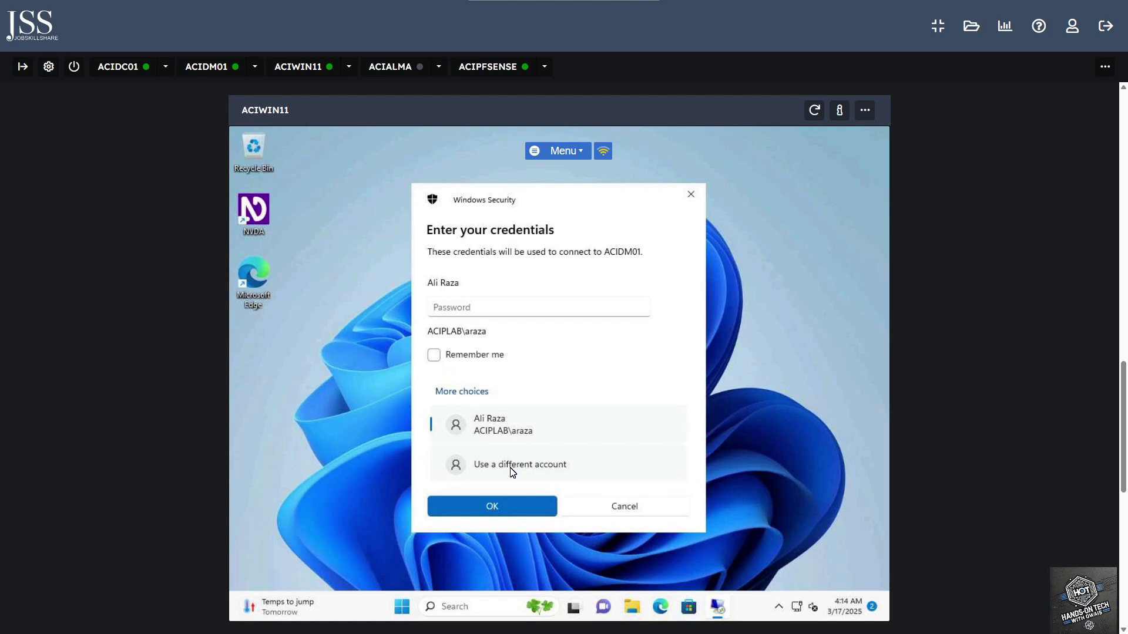
left_click(511, 465)
type("administrator")
key("Tab")
type("Pa$$w0rd")
key("Return")
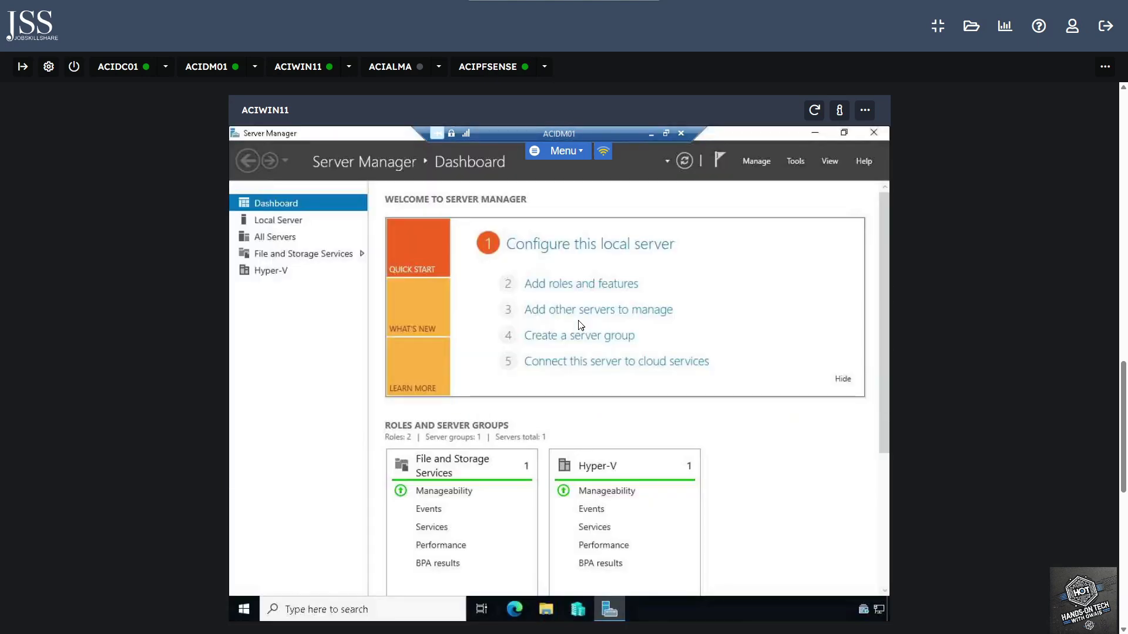
- Dismiss the disconnect error and set ACIDM01's lab session to console mode without automatic login
left_click(703, 378)
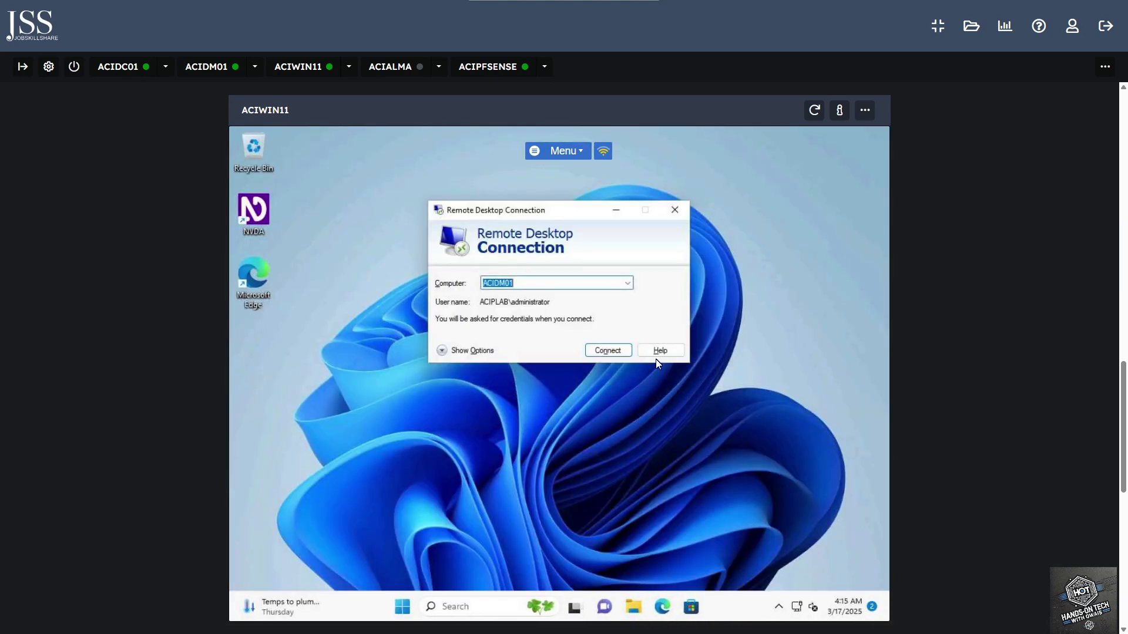
left_click(208, 67)
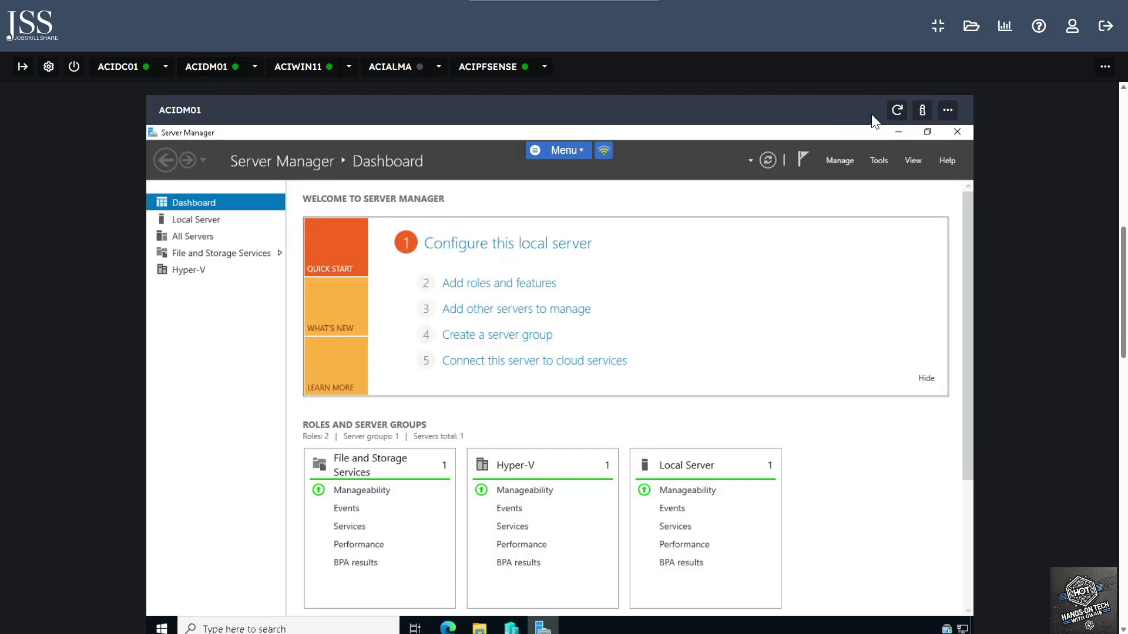
left_click(948, 110)
left_click(941, 139)
left_click(946, 113)
left_click(945, 112)
left_click(942, 158)
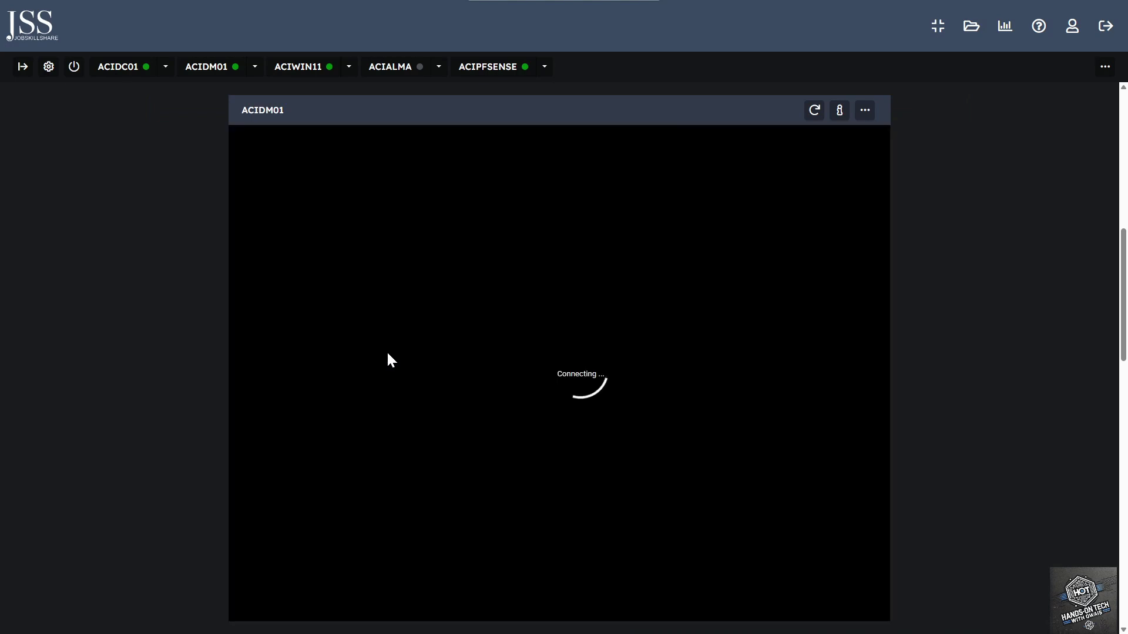
- Unlock ACIDM01's console with the administrator password, then return to ACIWIN11
left_click(303, 67)
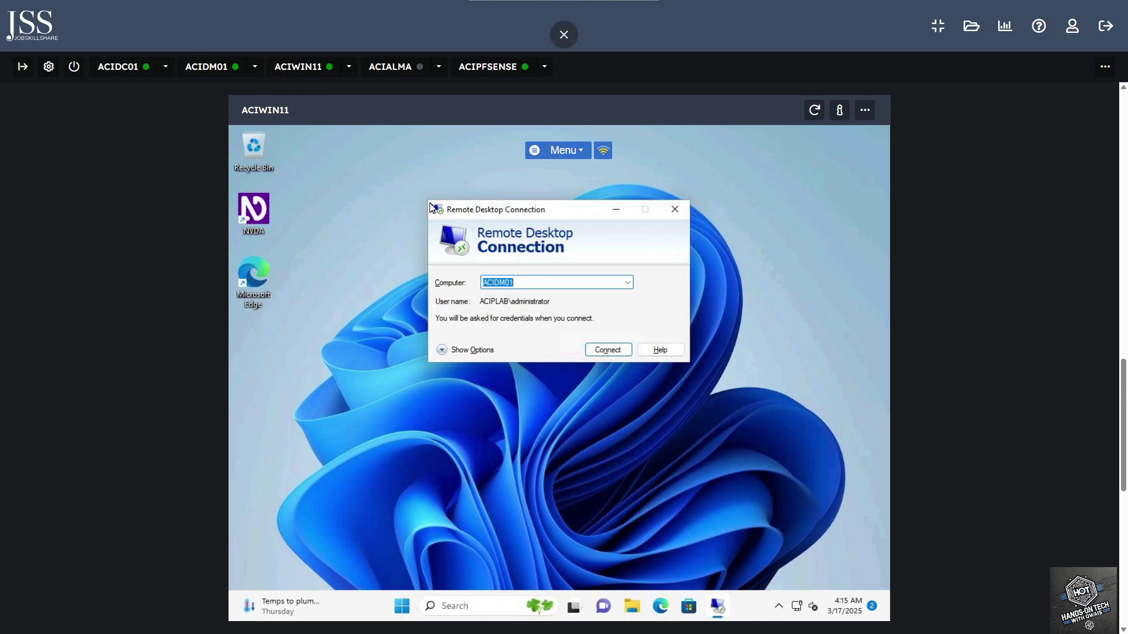
left_click(208, 70)
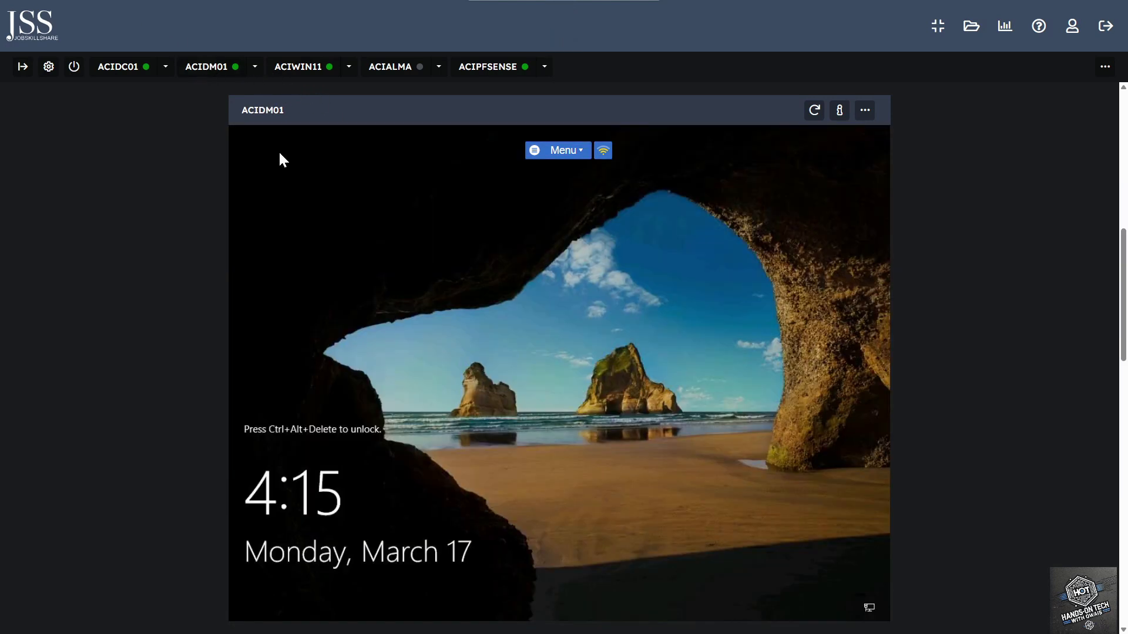
left_click(582, 154)
left_click(556, 213)
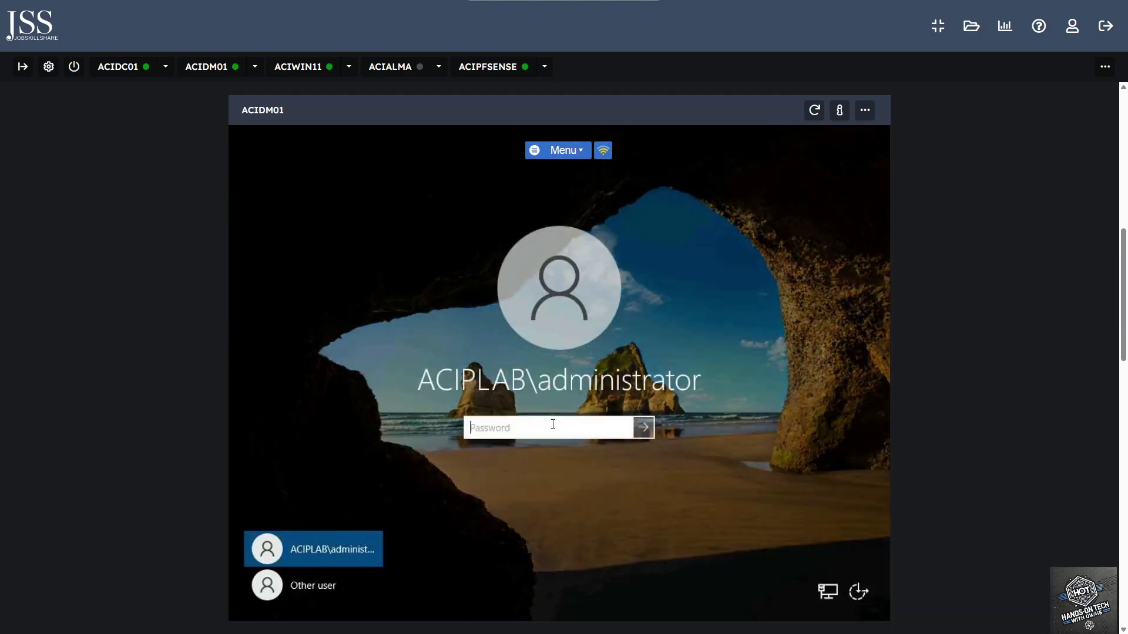
type("Pa$$w0rd!")
key("Return")
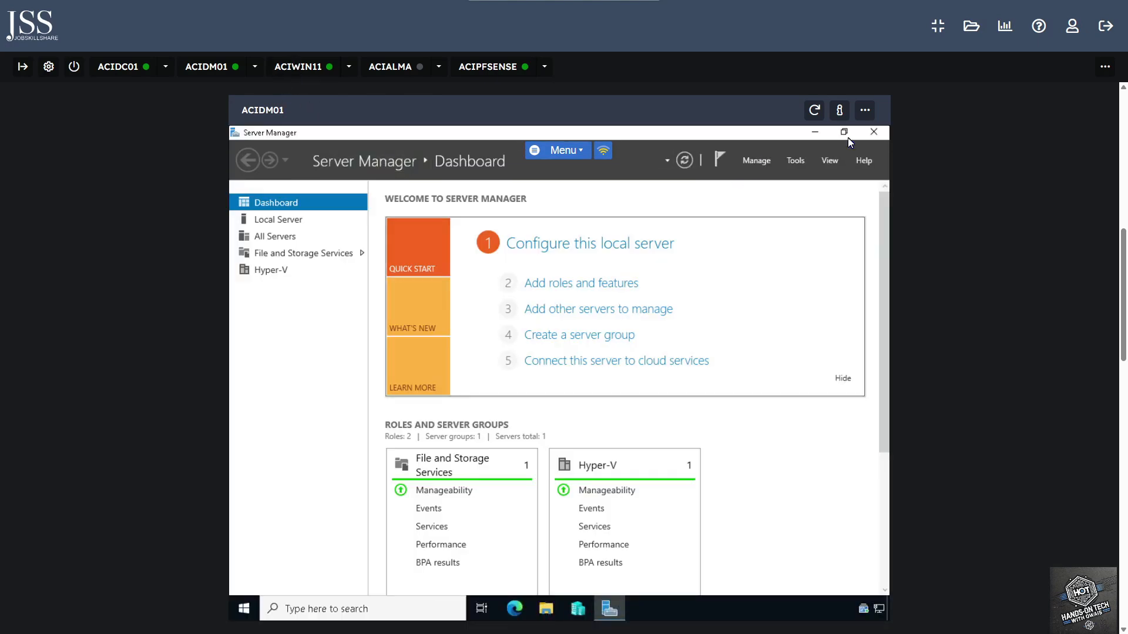
left_click(311, 76)
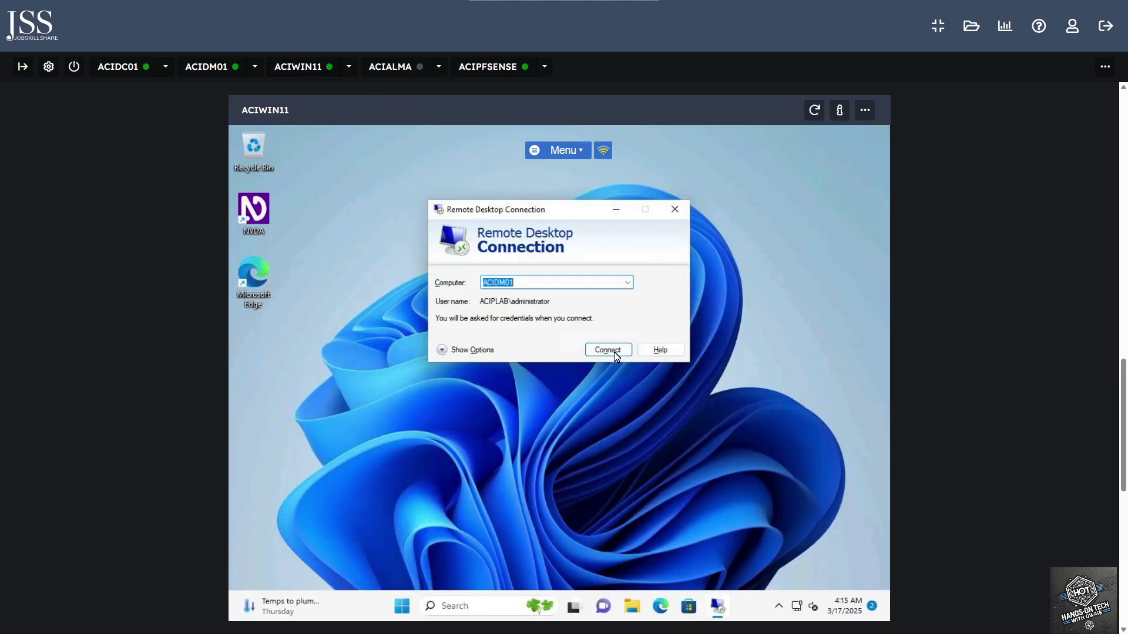
- Reconnect to ACIDM01 and submit the administrator password at the Windows Security prompt
left_click(611, 351)
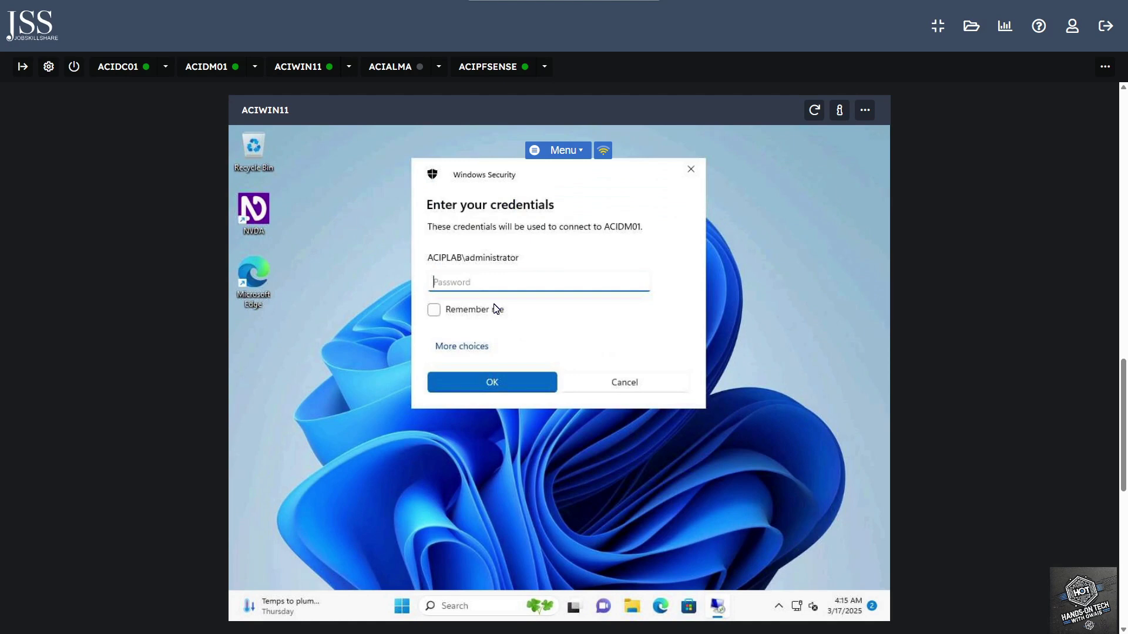
type("Pa$$w0rd")
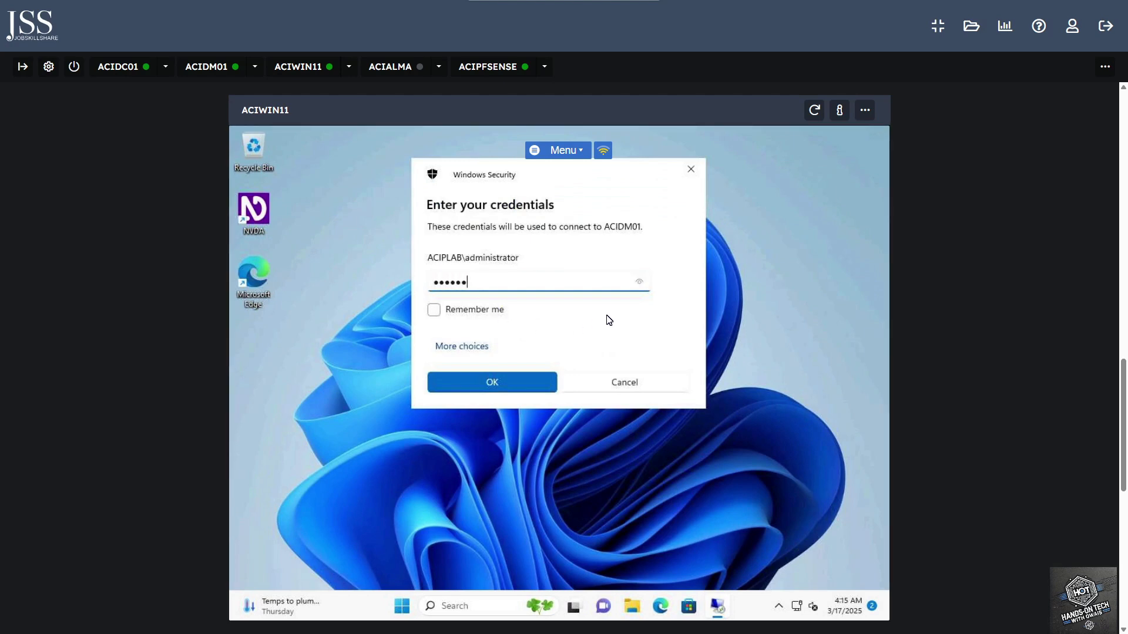
key("Return")
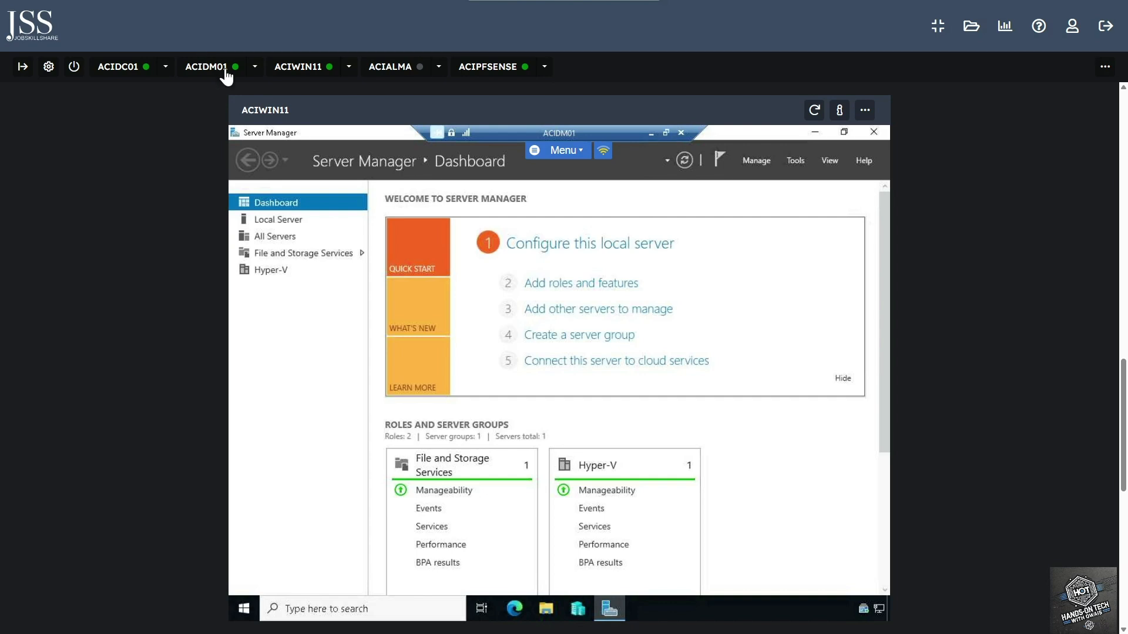
- Close the ACIDM01 remote session from the connection bar and confirm the disconnect
left_click(681, 133)
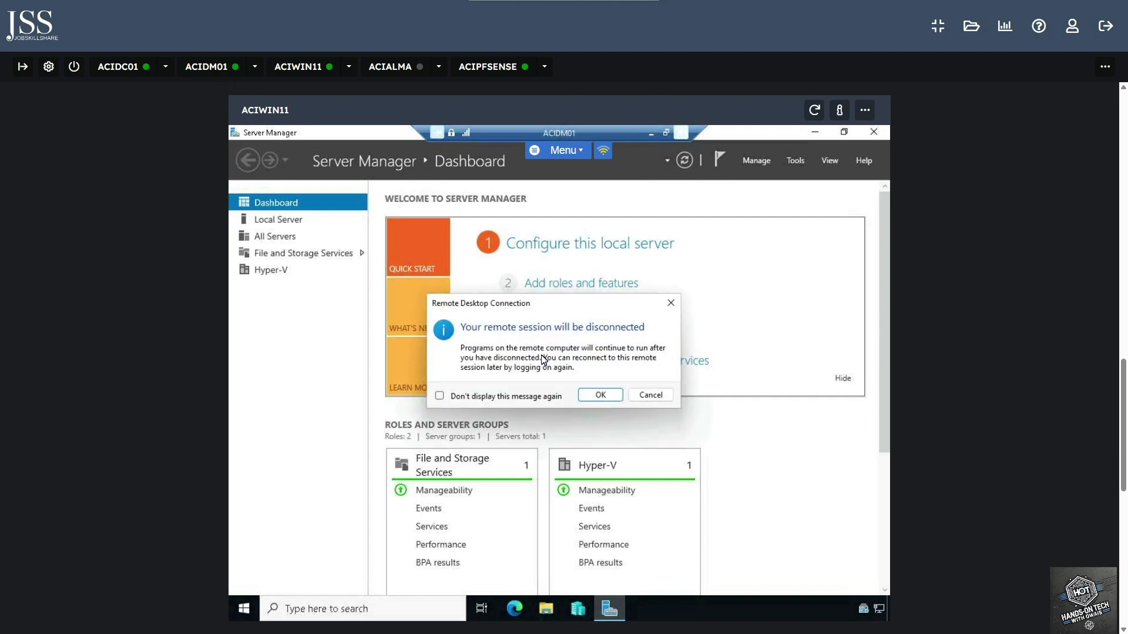
left_click(600, 396)
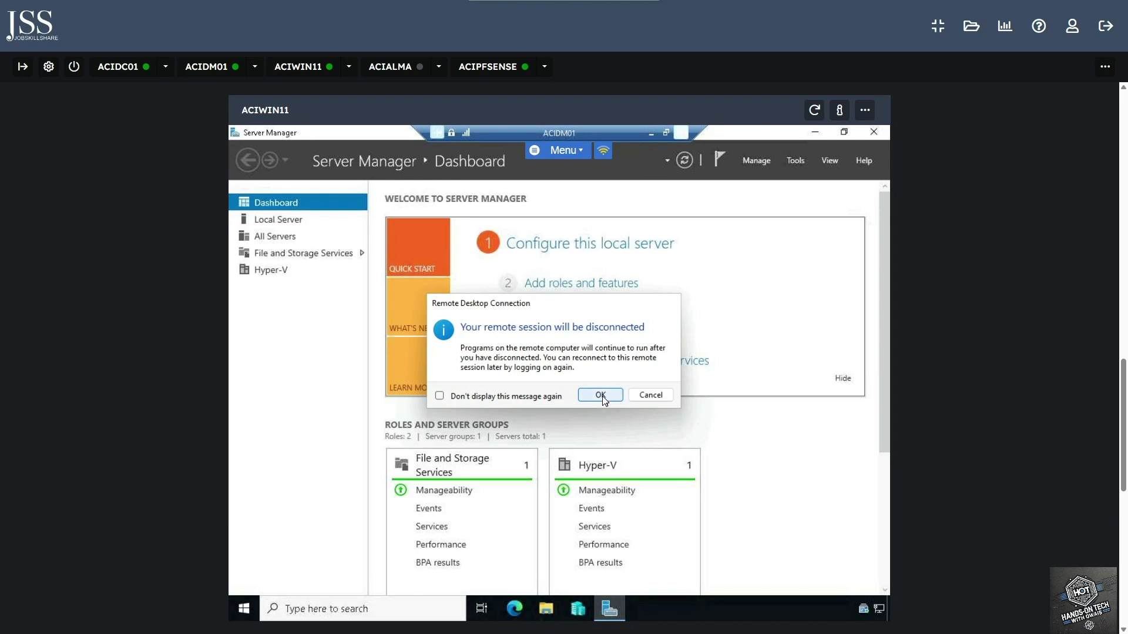